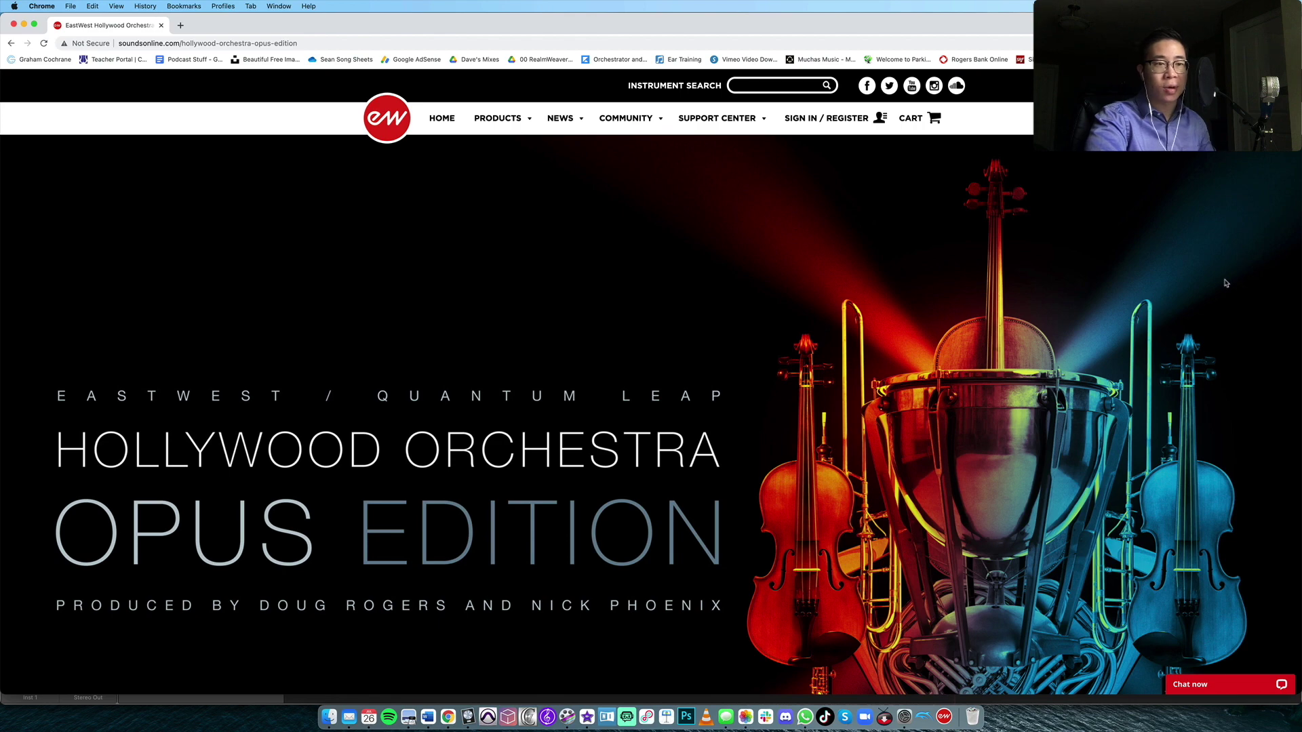
Step: Examine the Hollywood Orchestra Opus Edition product page, from the walkthrough videos down to the Hollywood Orchestrator Mixer section
{"action": "scroll", "coordinate": [1214, 269], "scroll_direction": "down", "scroll_amount": 4}
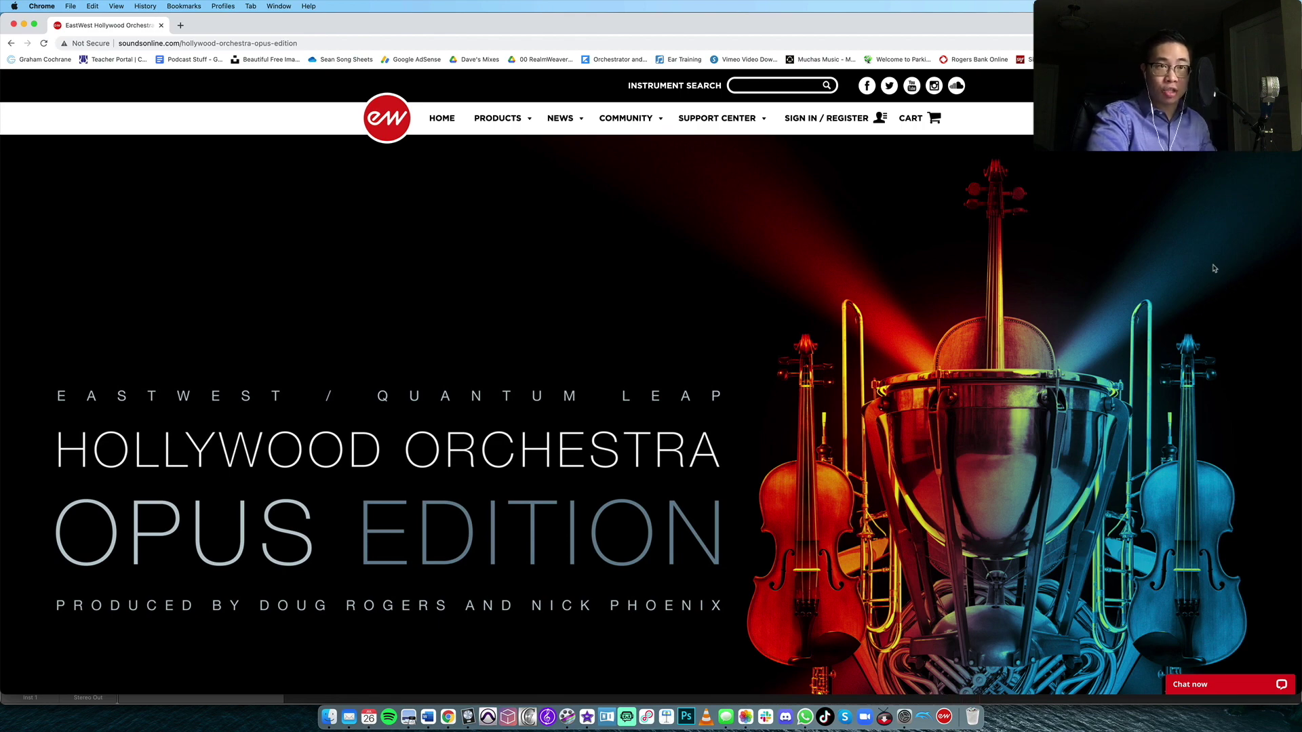
{"action": "scroll", "coordinate": [1214, 268], "scroll_direction": "up", "scroll_amount": 3}
{"action": "scroll", "coordinate": [1214, 269], "scroll_direction": "down", "scroll_amount": 5}
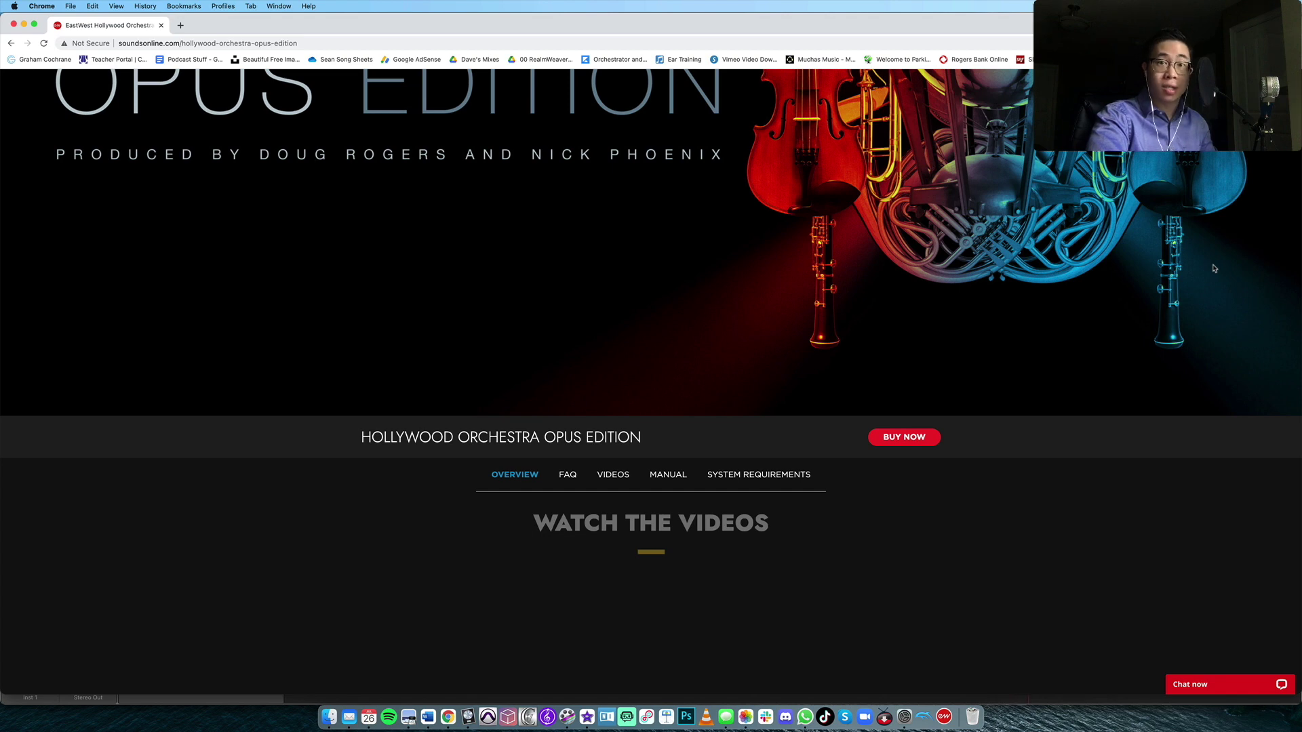
{"action": "scroll", "coordinate": [1197, 265], "scroll_direction": "down", "scroll_amount": 7}
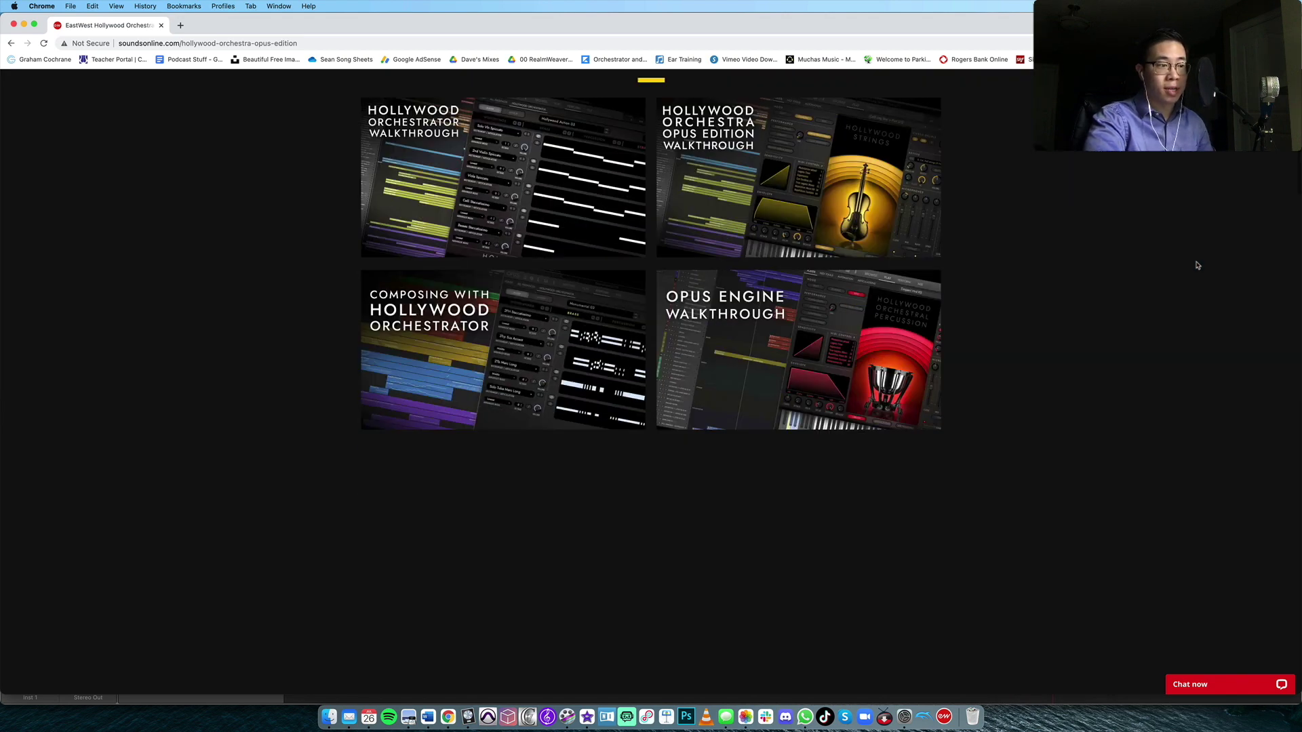
{"action": "scroll", "coordinate": [1197, 265], "scroll_direction": "up", "scroll_amount": 2}
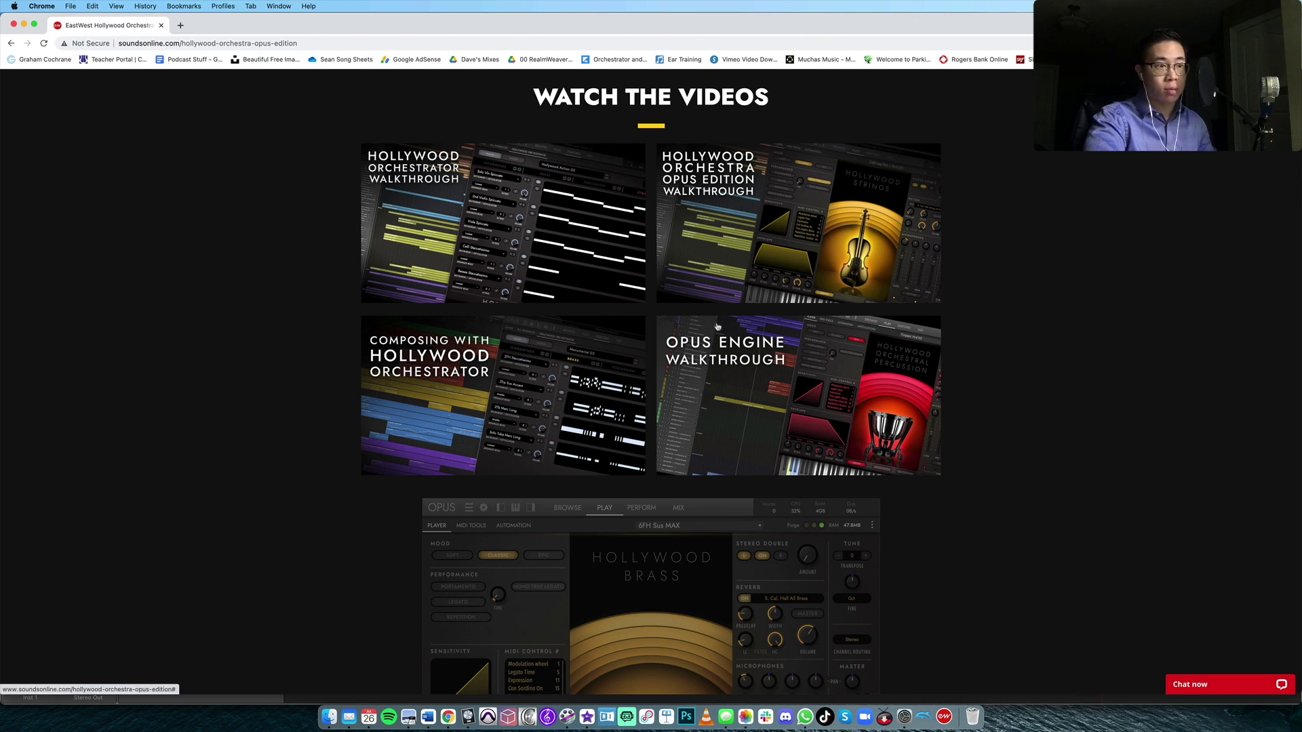
{"action": "scroll", "coordinate": [1074, 270], "scroll_direction": "down", "scroll_amount": 4}
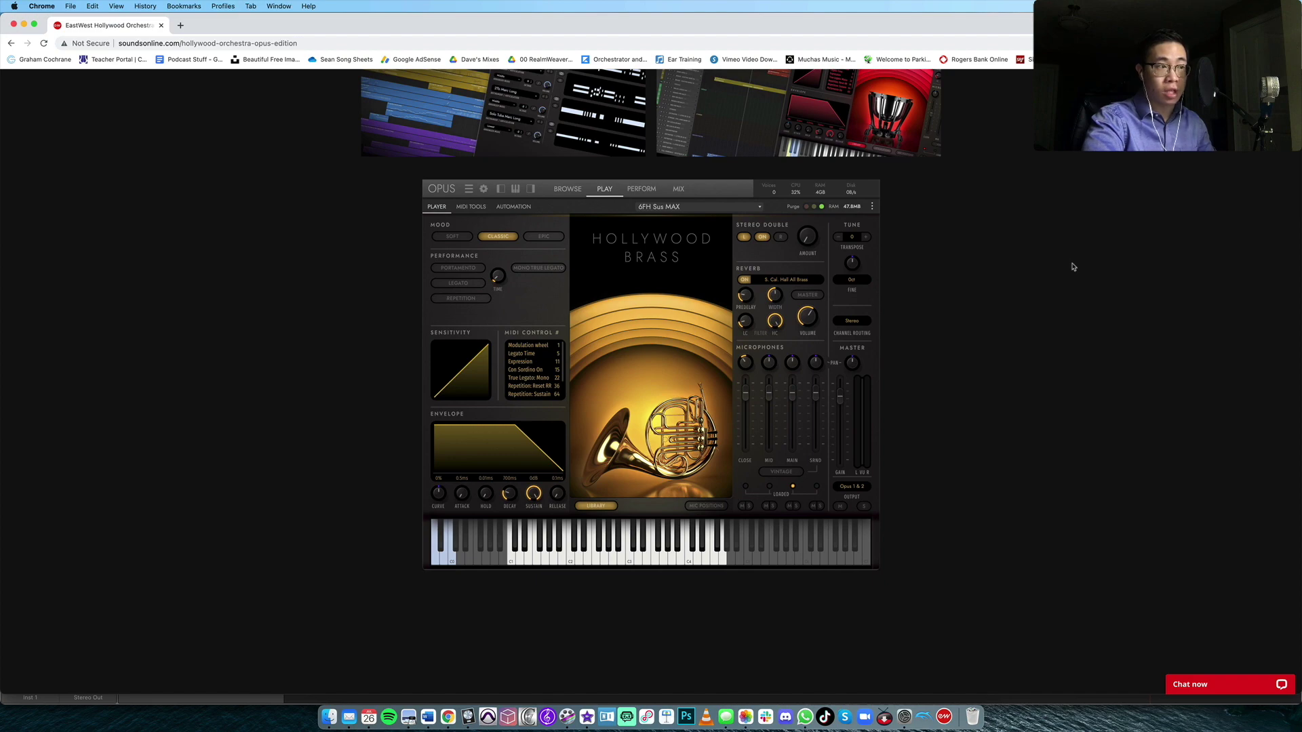
{"action": "scroll", "coordinate": [1073, 267], "scroll_direction": "down", "scroll_amount": 6}
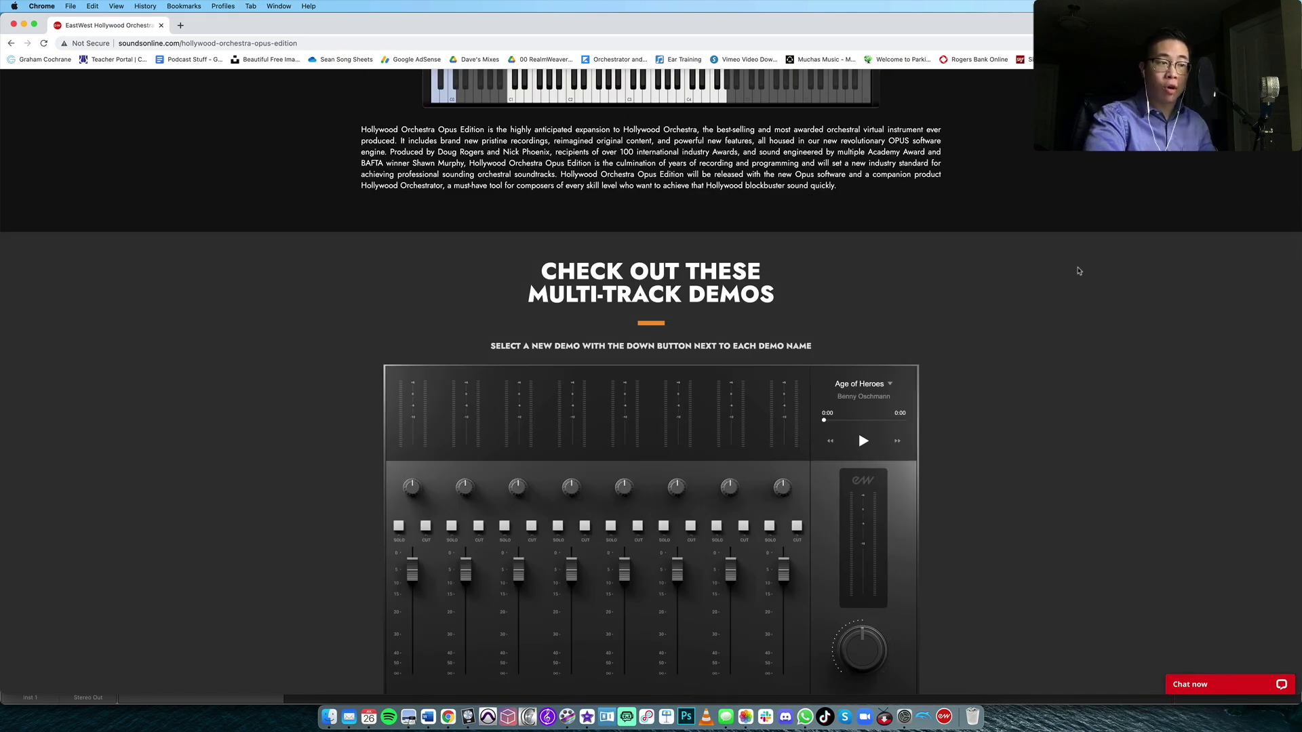
{"action": "scroll", "coordinate": [1079, 271], "scroll_direction": "down", "scroll_amount": 12}
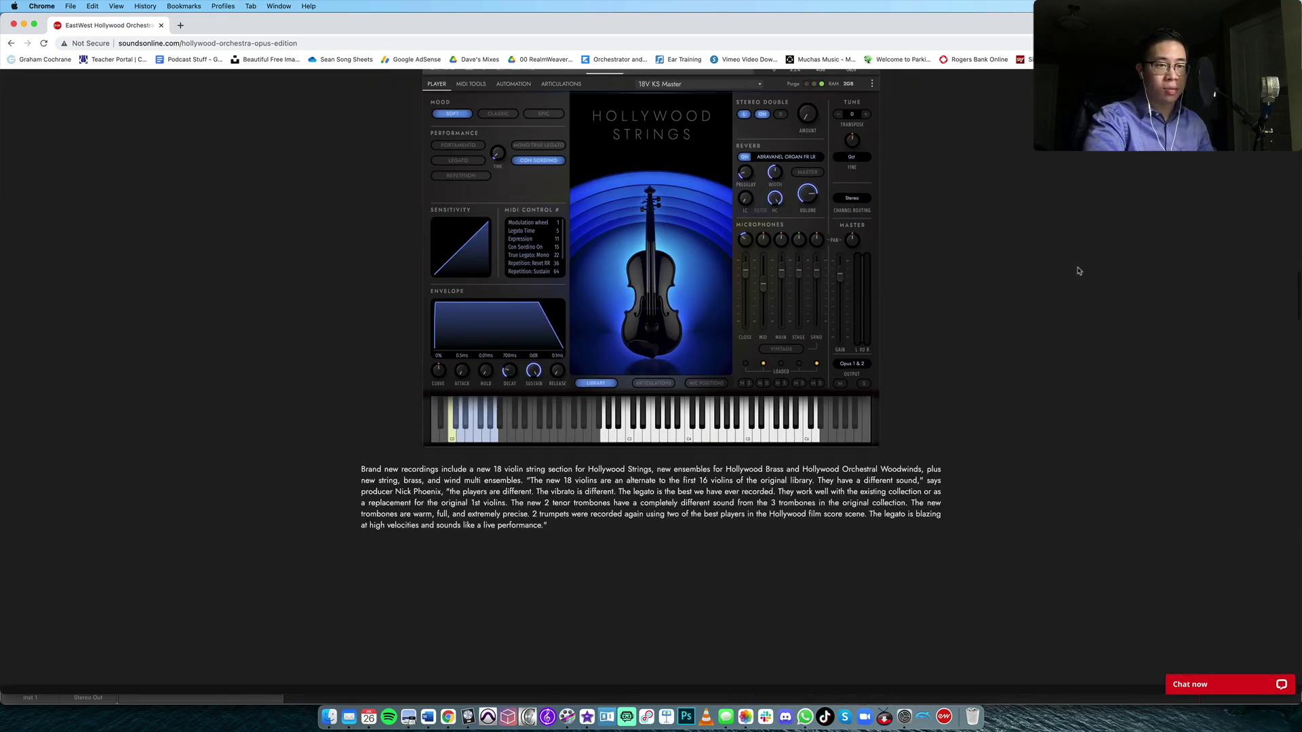
{"action": "scroll", "coordinate": [1079, 271], "scroll_direction": "down", "scroll_amount": 10}
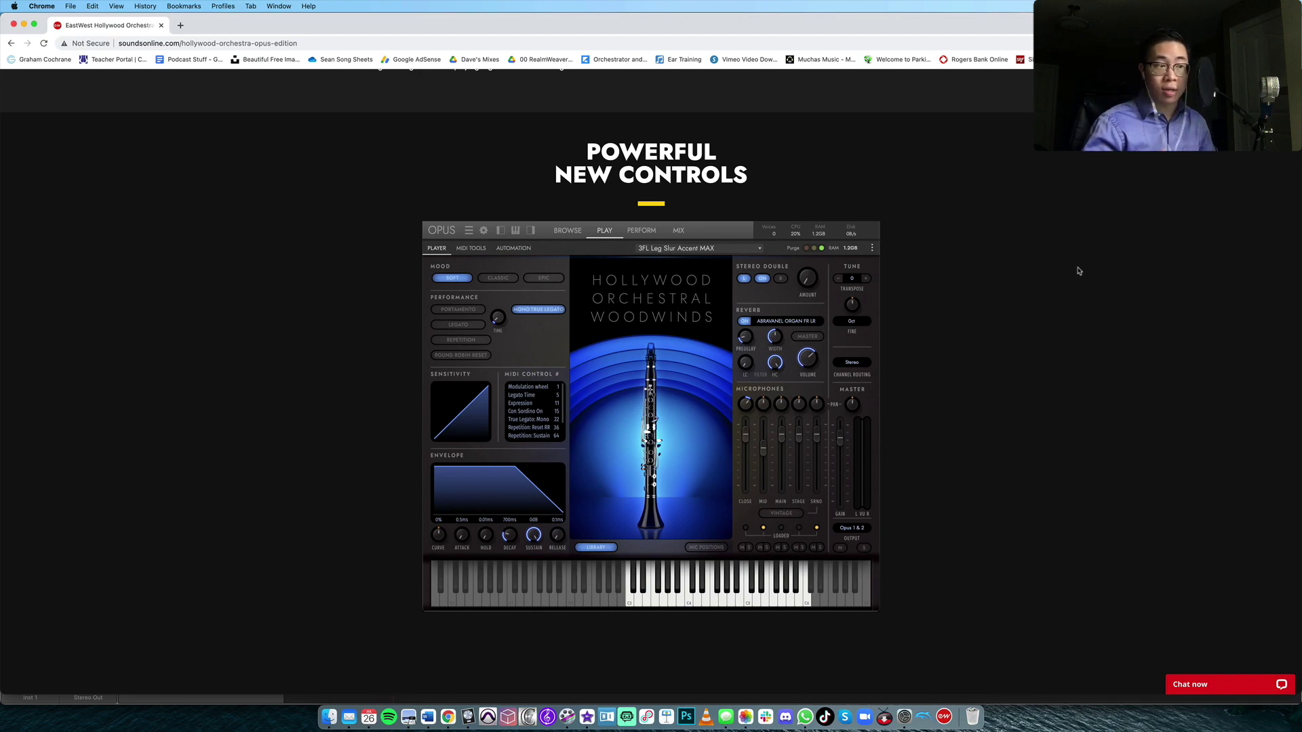
{"action": "scroll", "coordinate": [1078, 271], "scroll_direction": "down", "scroll_amount": 20}
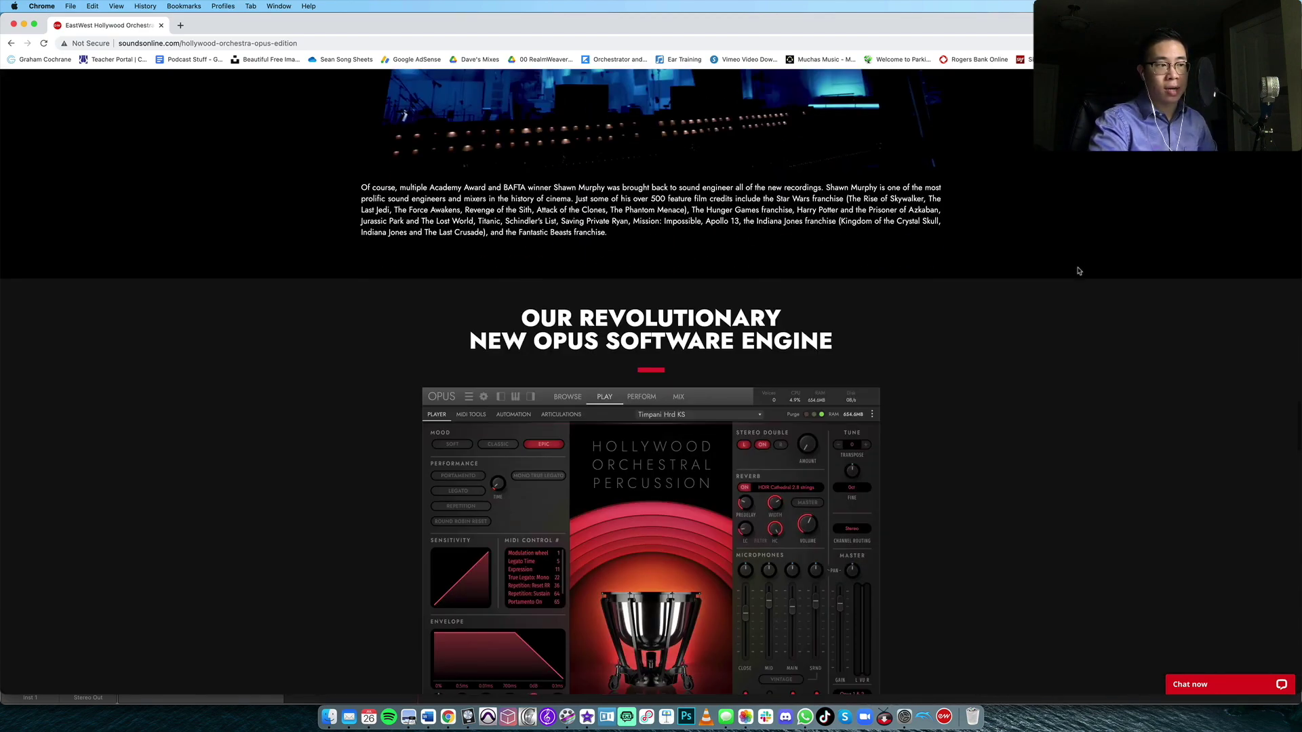
{"action": "scroll", "coordinate": [1079, 271], "scroll_direction": "down", "scroll_amount": 15}
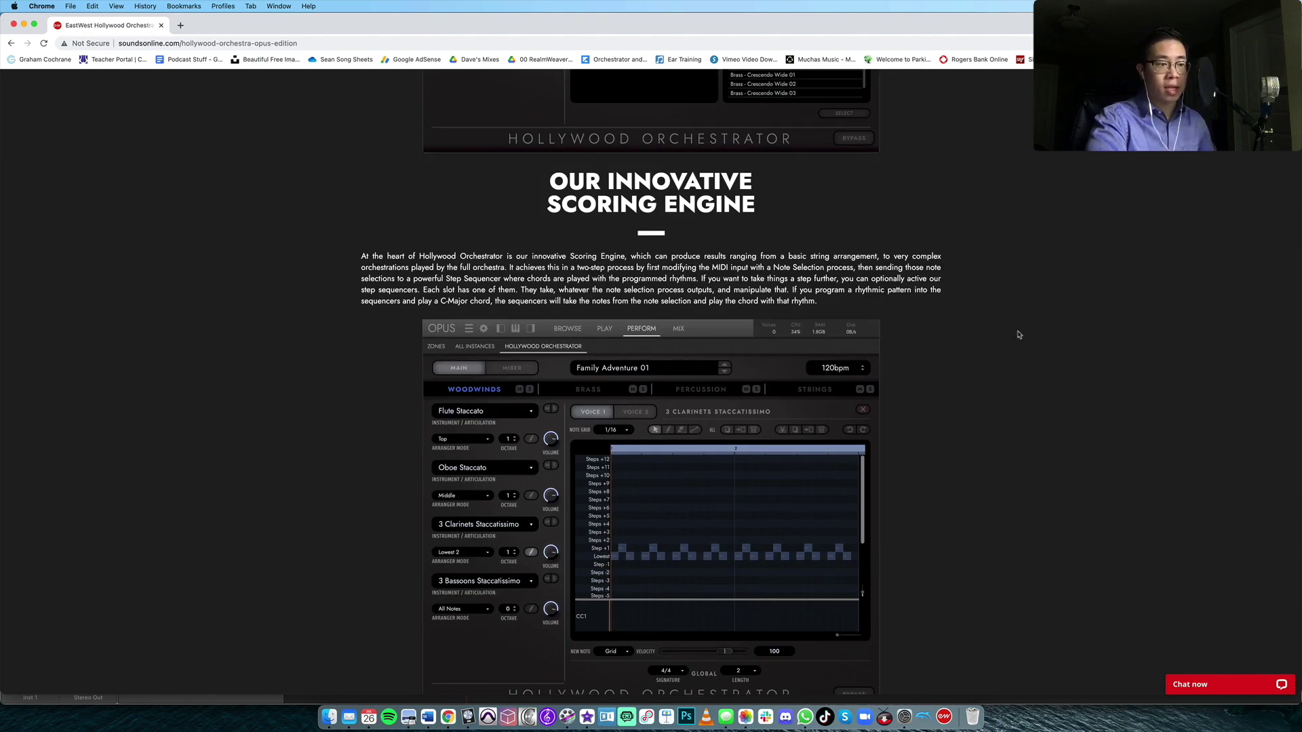
{"action": "scroll", "coordinate": [1018, 348], "scroll_direction": "down", "scroll_amount": 10}
{"action": "scroll", "coordinate": [1017, 348], "scroll_direction": "up", "scroll_amount": 3}
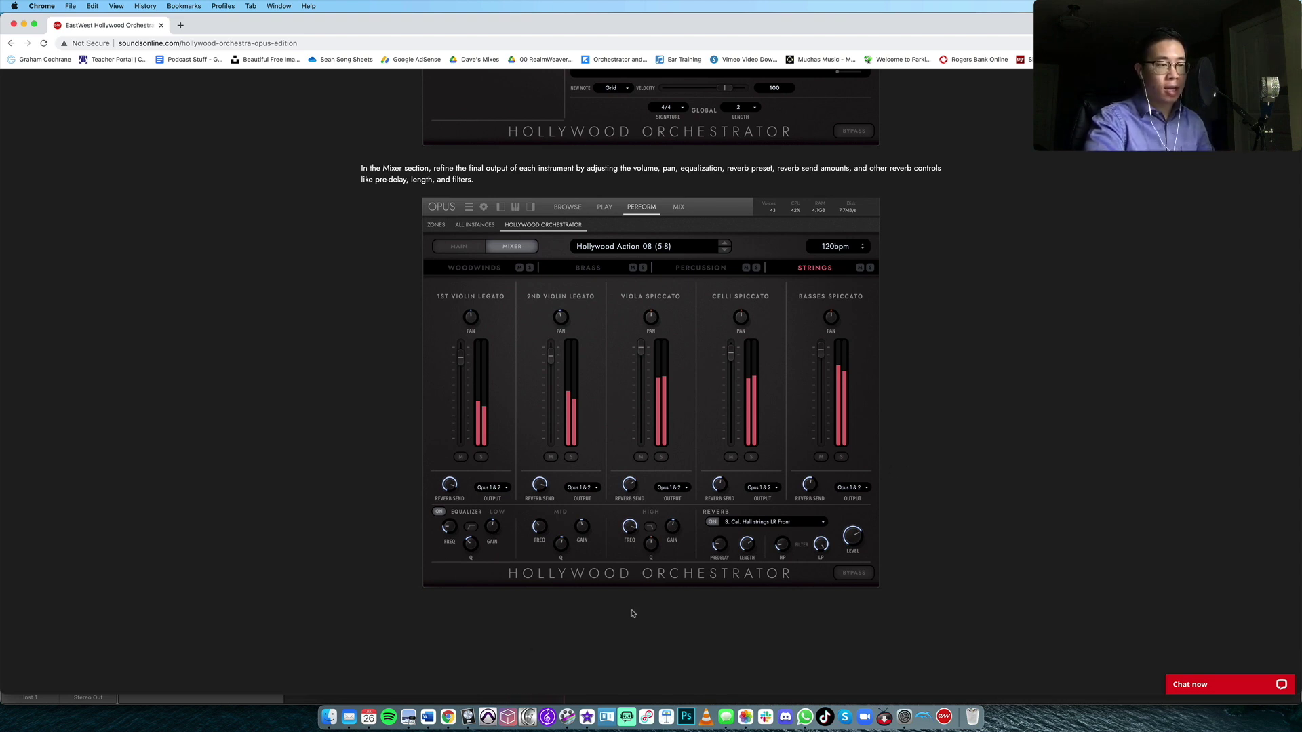
Step: Return to the "Also Includes Hollywood Orchestrator" section of the product page and review its description and screenshot
{"action": "scroll", "coordinate": [632, 614], "scroll_direction": "up", "scroll_amount": 15}
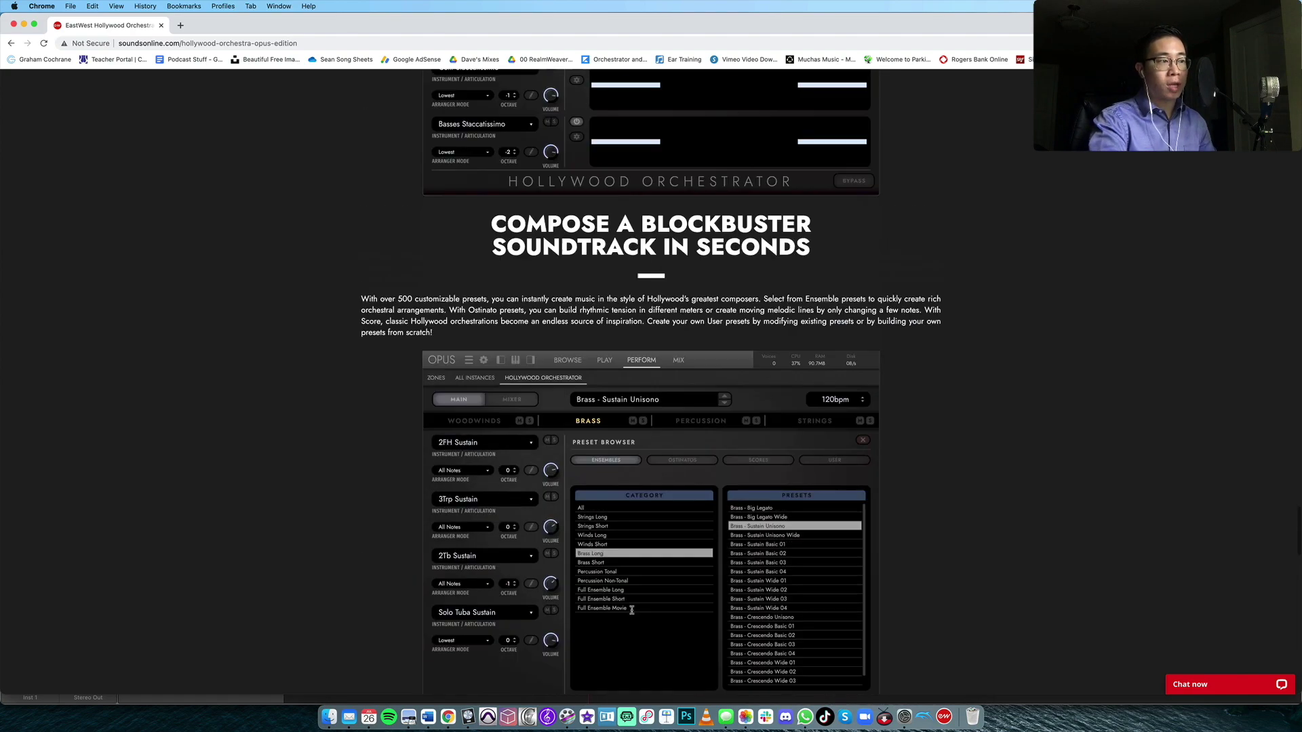
{"action": "scroll", "coordinate": [631, 614], "scroll_direction": "up", "scroll_amount": 8}
{"action": "scroll", "coordinate": [632, 614], "scroll_direction": "down", "scroll_amount": 5}
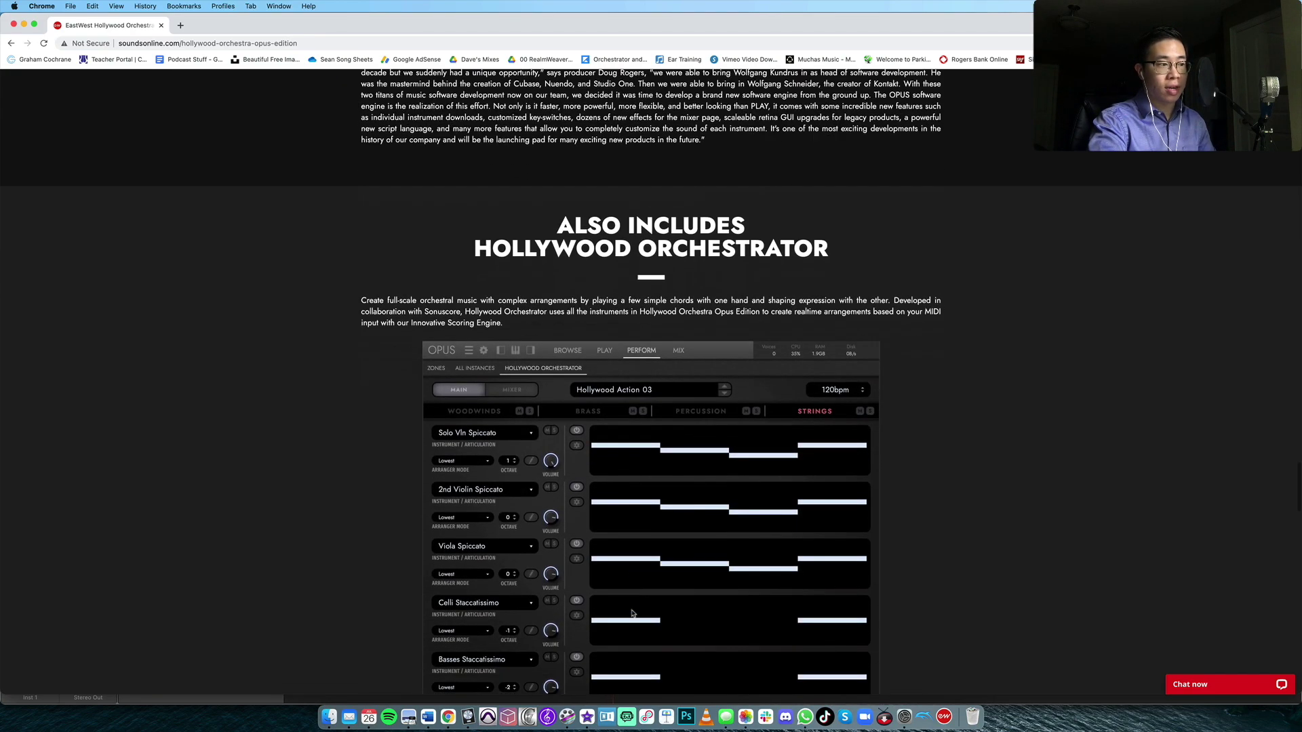
{"action": "scroll", "coordinate": [632, 614], "scroll_direction": "down", "scroll_amount": 2}
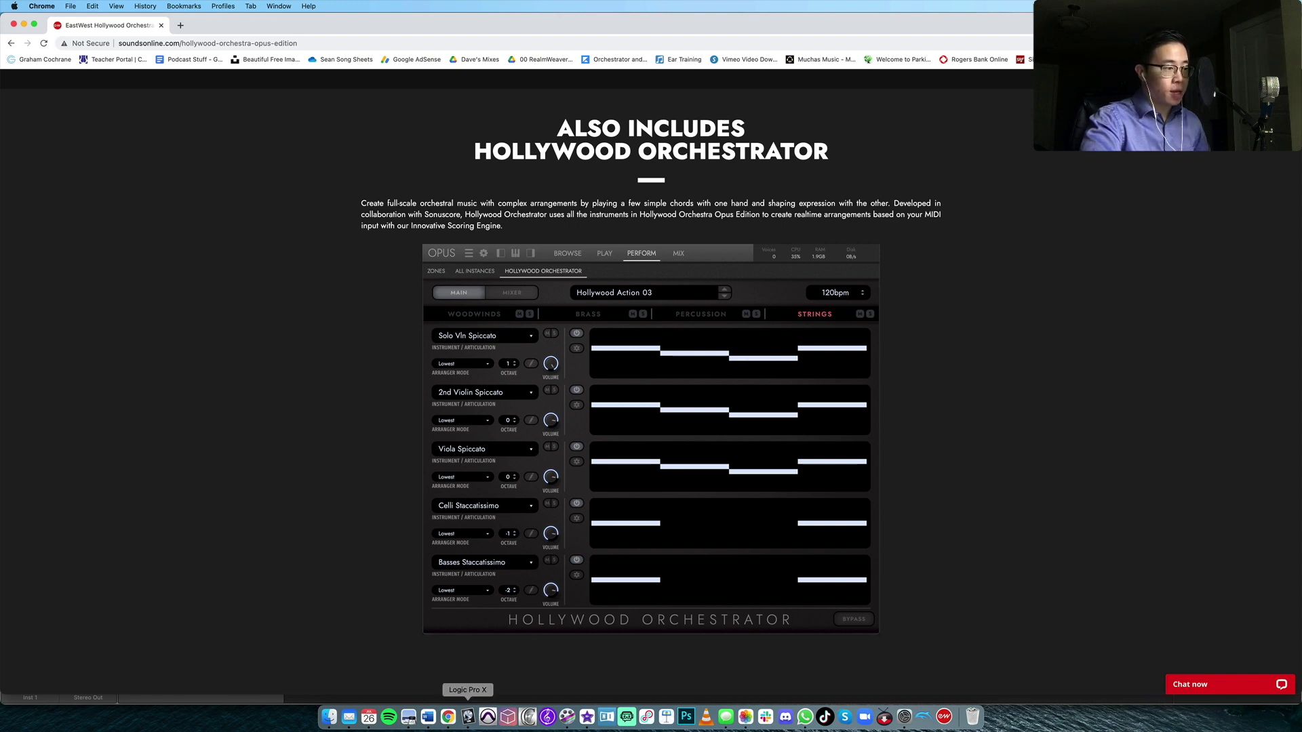
Step: Switch to Logic Pro and browse the Solo Trumpet folders Short, Effects, Legato, Mutes and Keyswitch in the EW Hollywood Brass library
{"action": "left_click", "coordinate": [468, 717]}
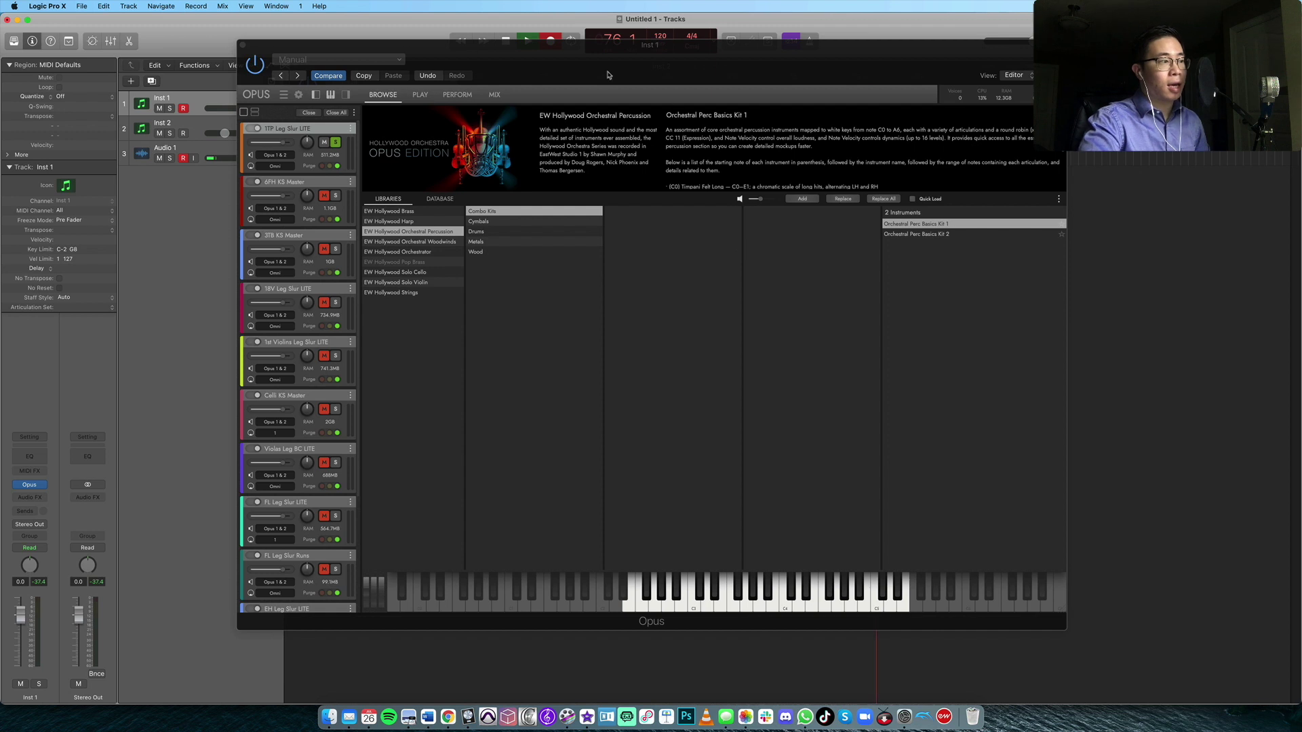
{"action": "left_click", "coordinate": [333, 132]}
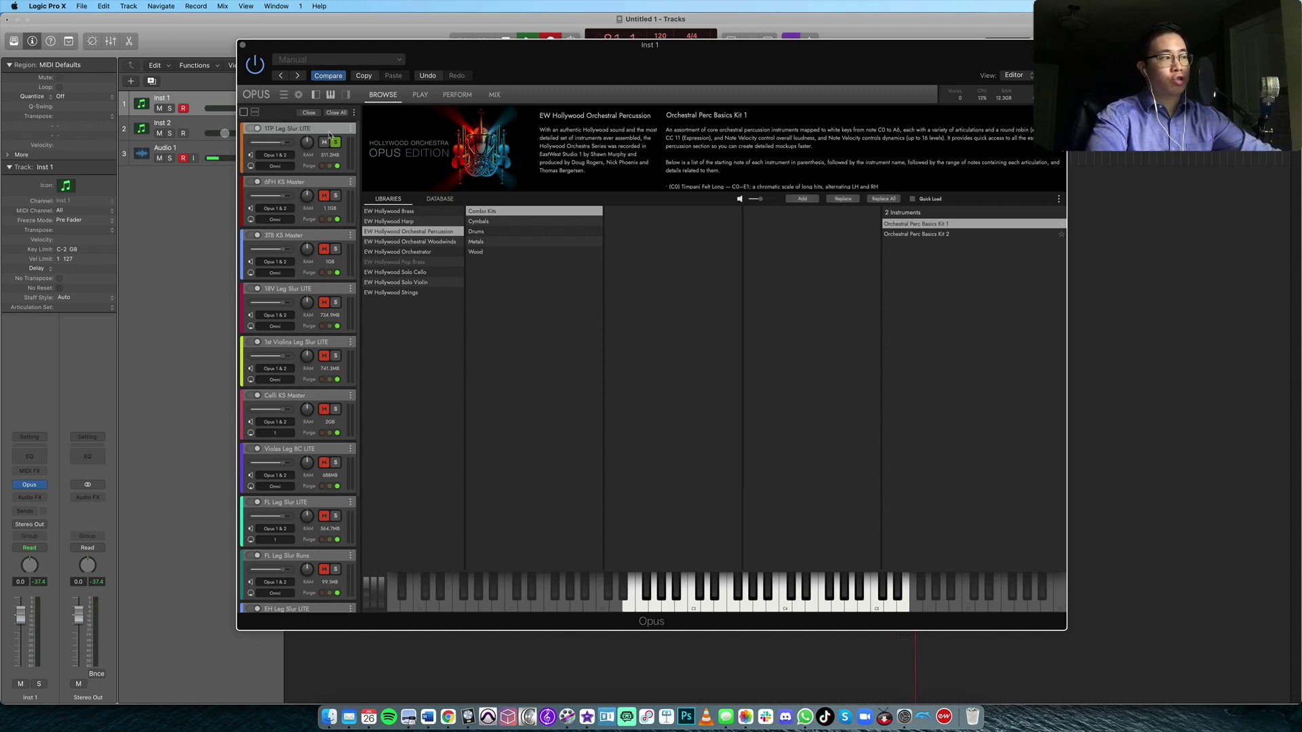
{"action": "left_click", "coordinate": [421, 211]}
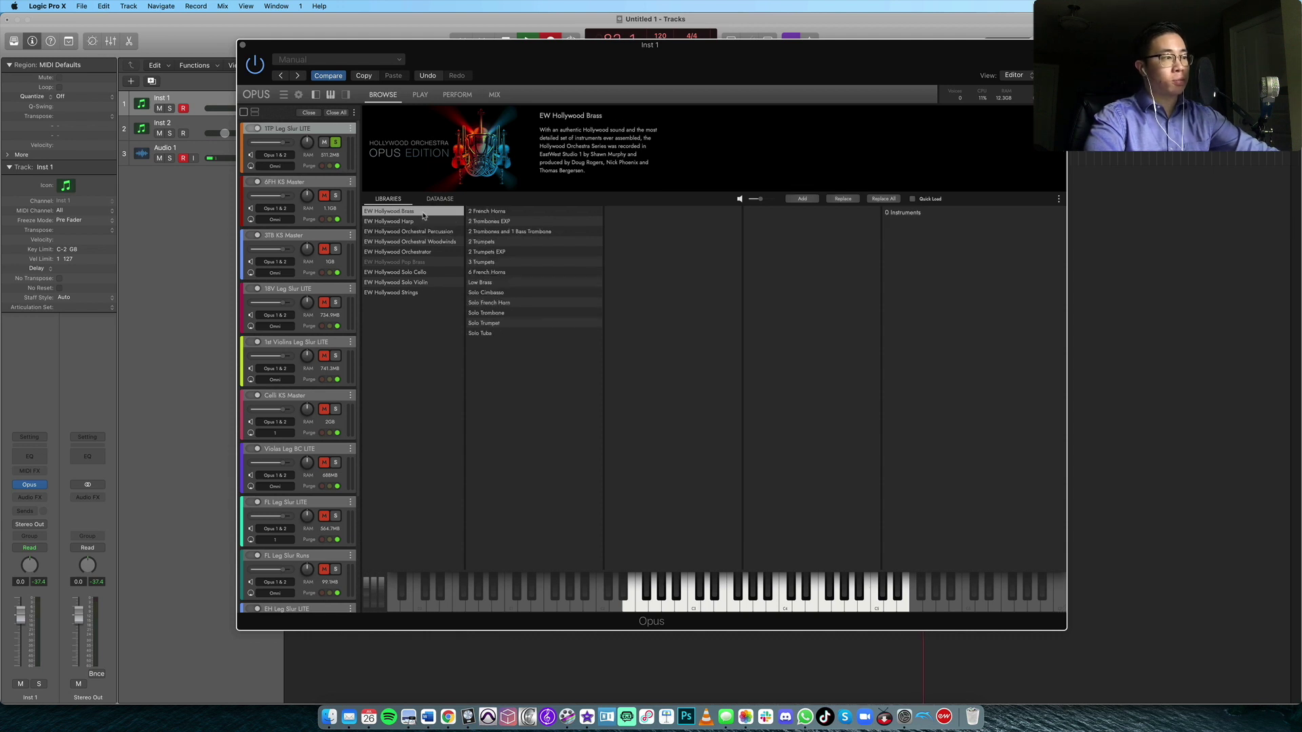
{"action": "left_click", "coordinate": [549, 323]}
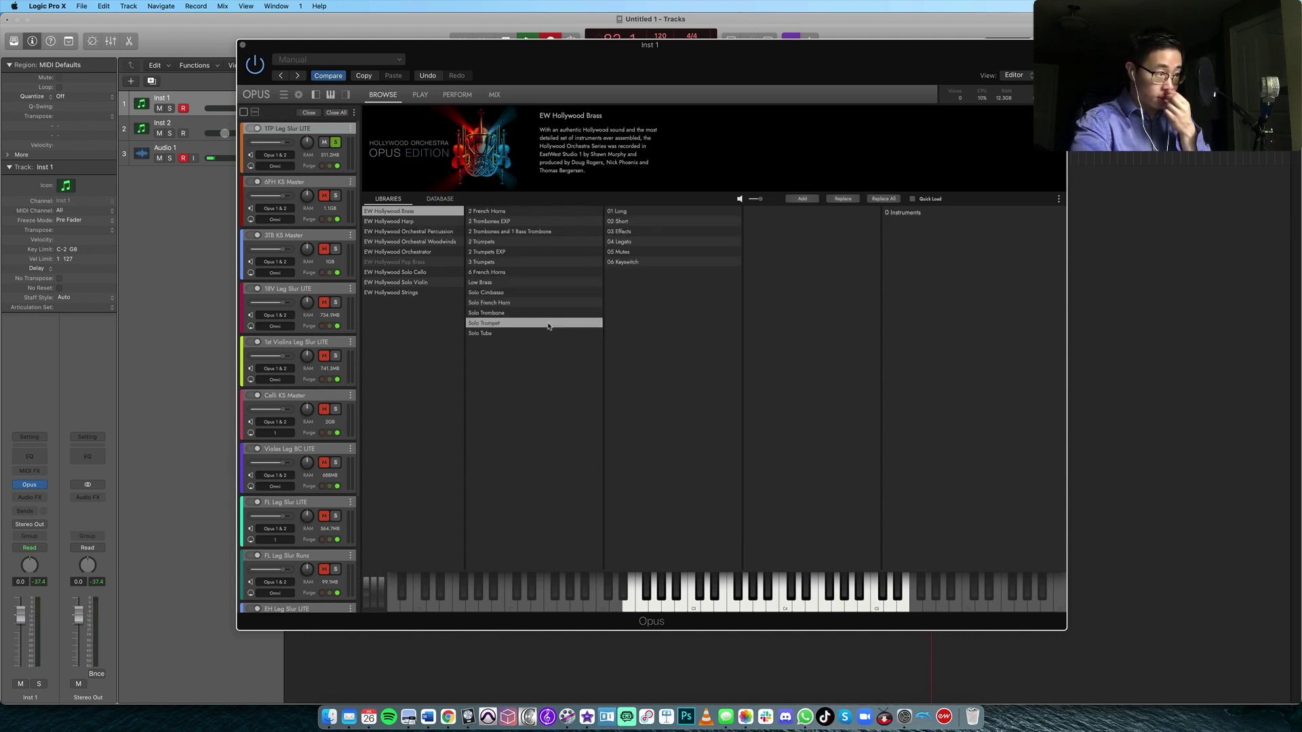
{"action": "left_click", "coordinate": [628, 221]}
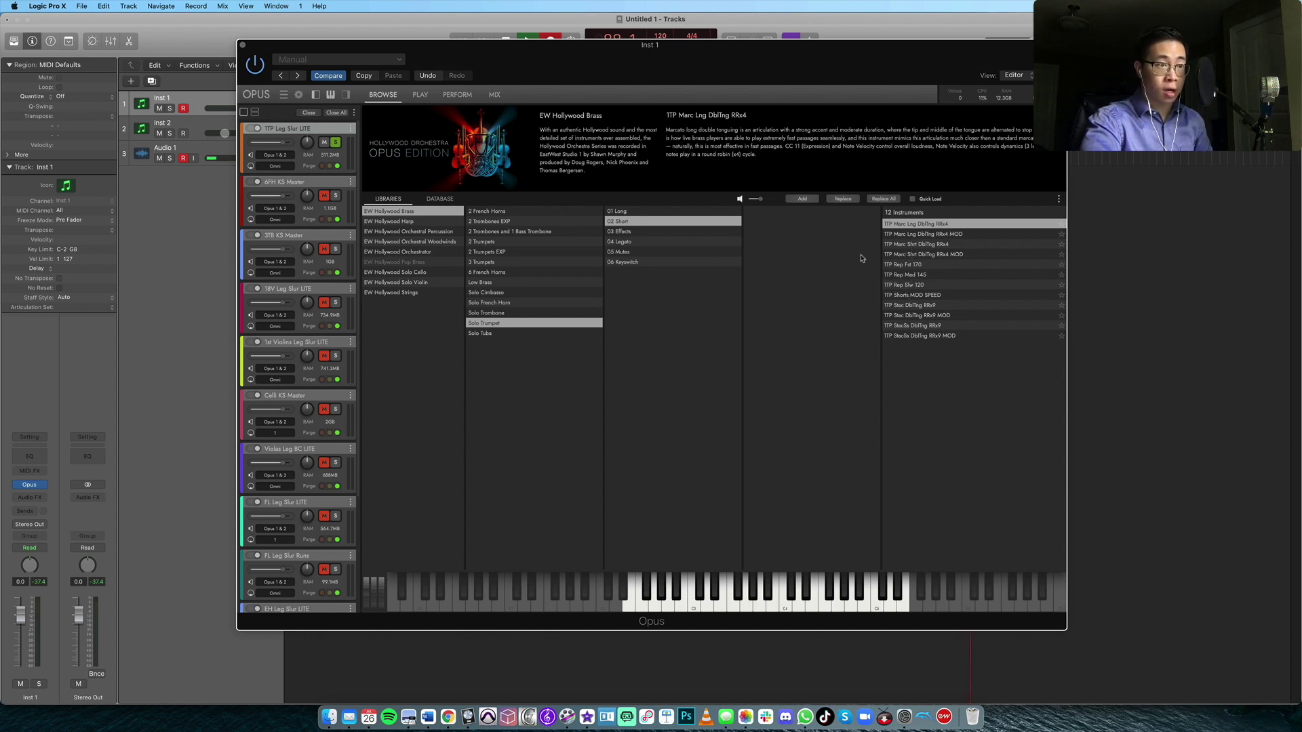
{"action": "left_click", "coordinate": [627, 242]}
{"action": "left_click", "coordinate": [627, 231]}
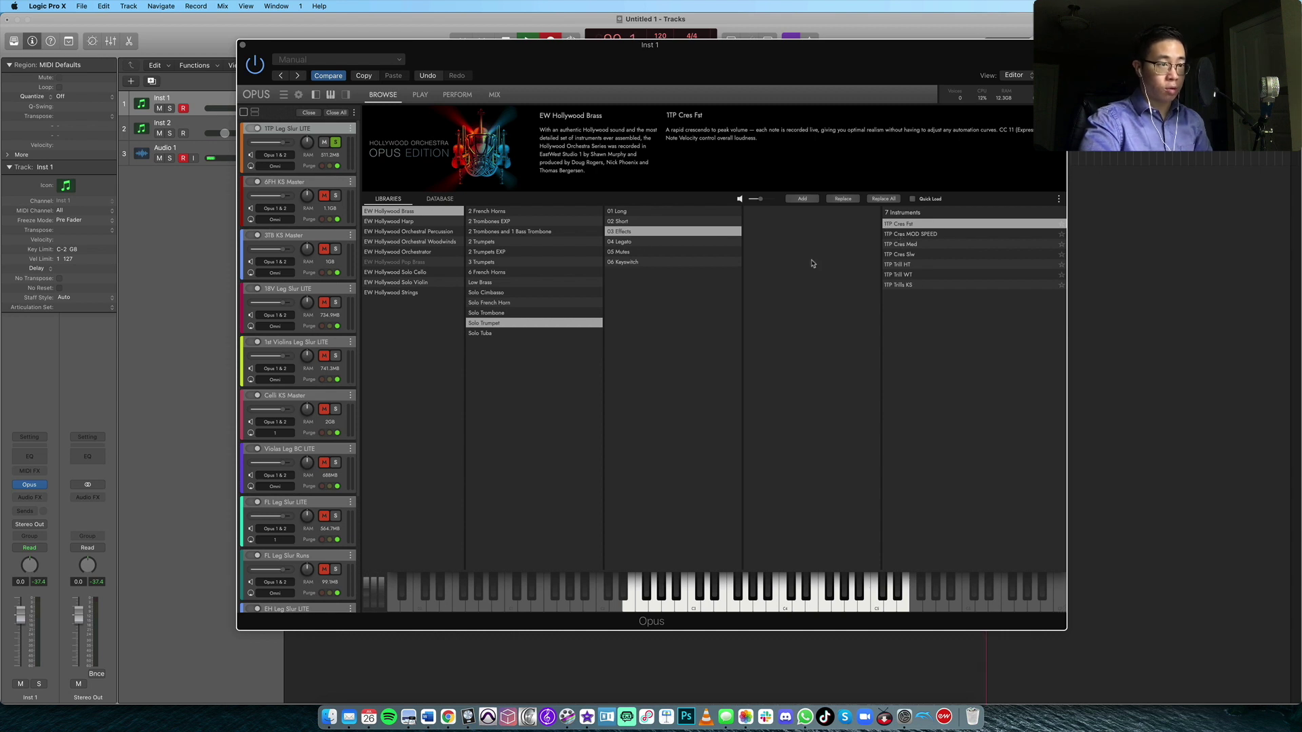
{"action": "left_click", "coordinate": [647, 243]}
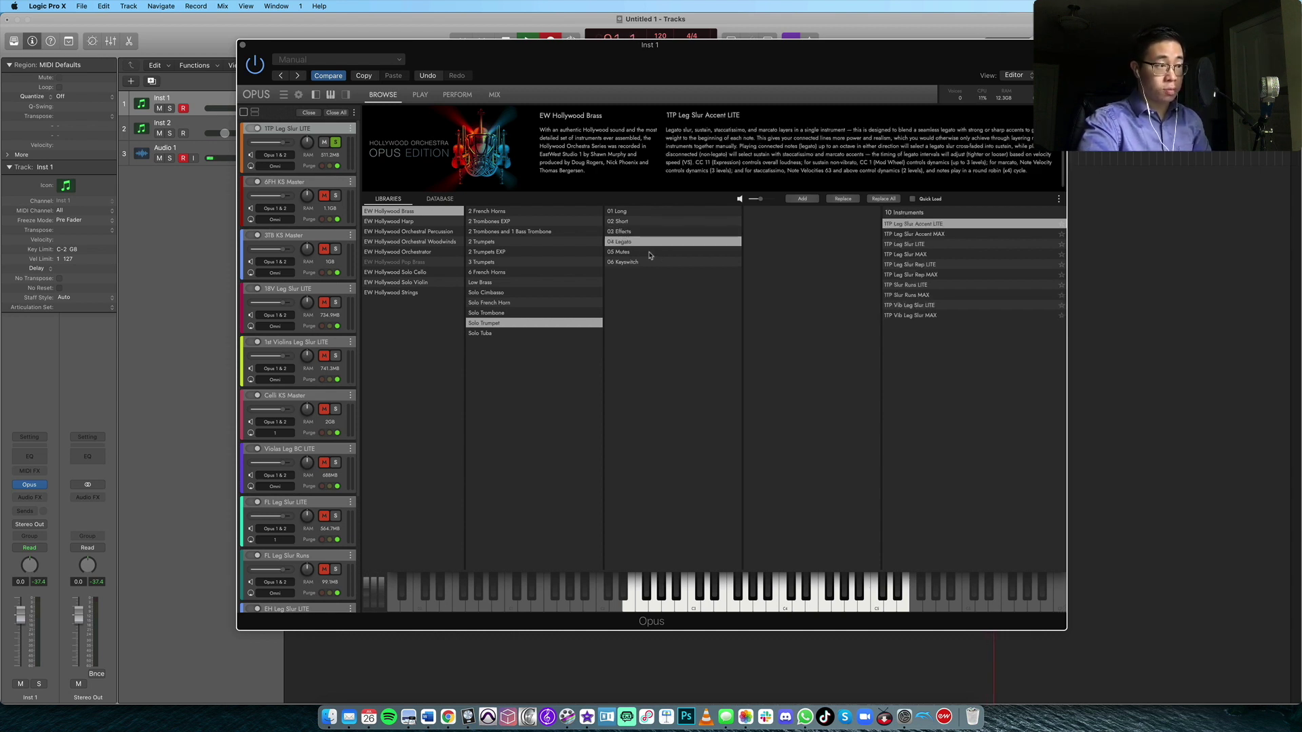
{"action": "left_click", "coordinate": [649, 251]}
{"action": "left_click", "coordinate": [647, 263]}
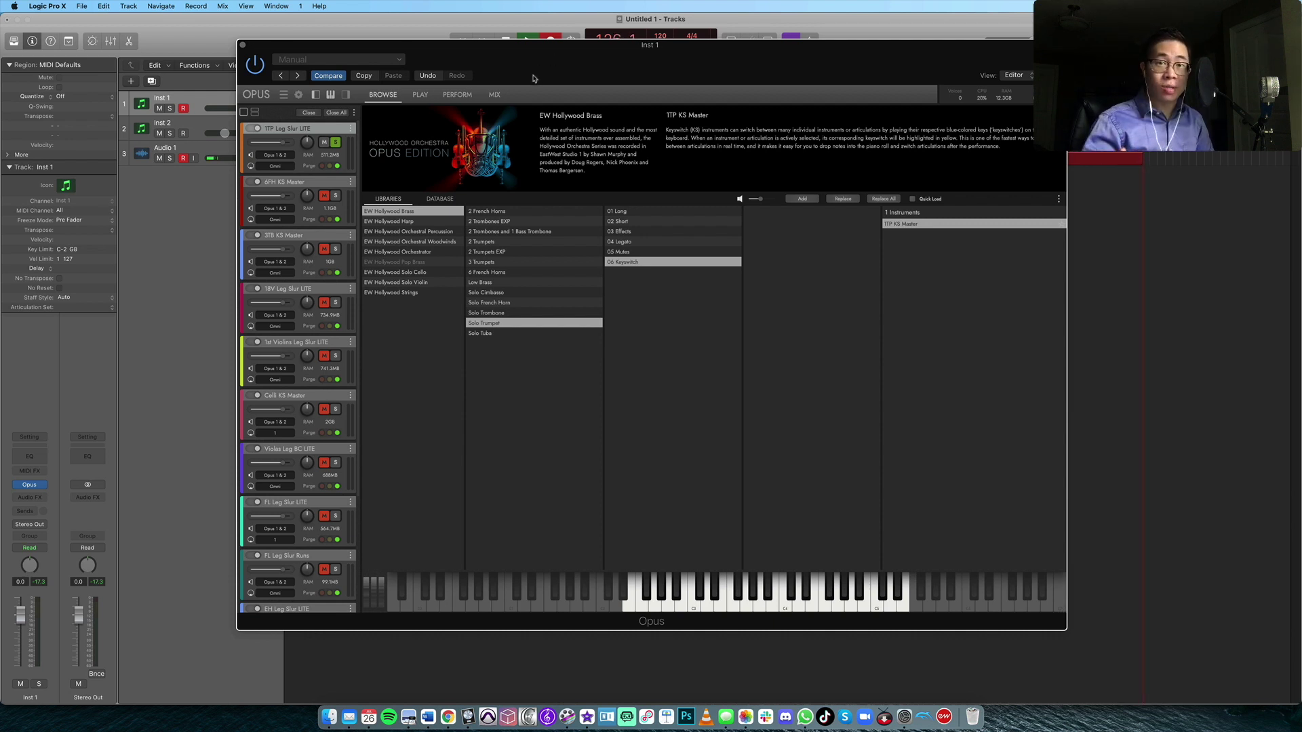
Step: Solo the 6FH KS Master instrument and, with the 6 French Horns folder open, try its keyswitches on the virtual keyboard
{"action": "left_click", "coordinate": [332, 184]}
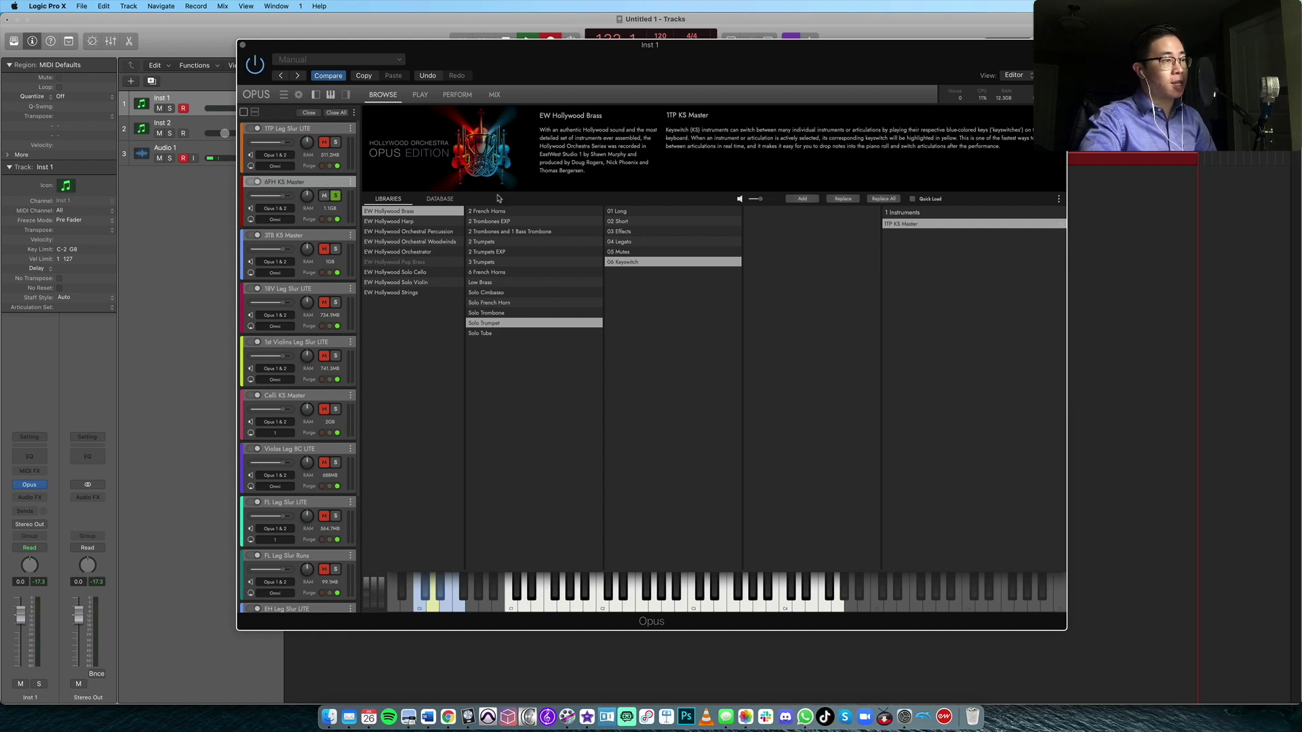
{"action": "left_click", "coordinate": [510, 272]}
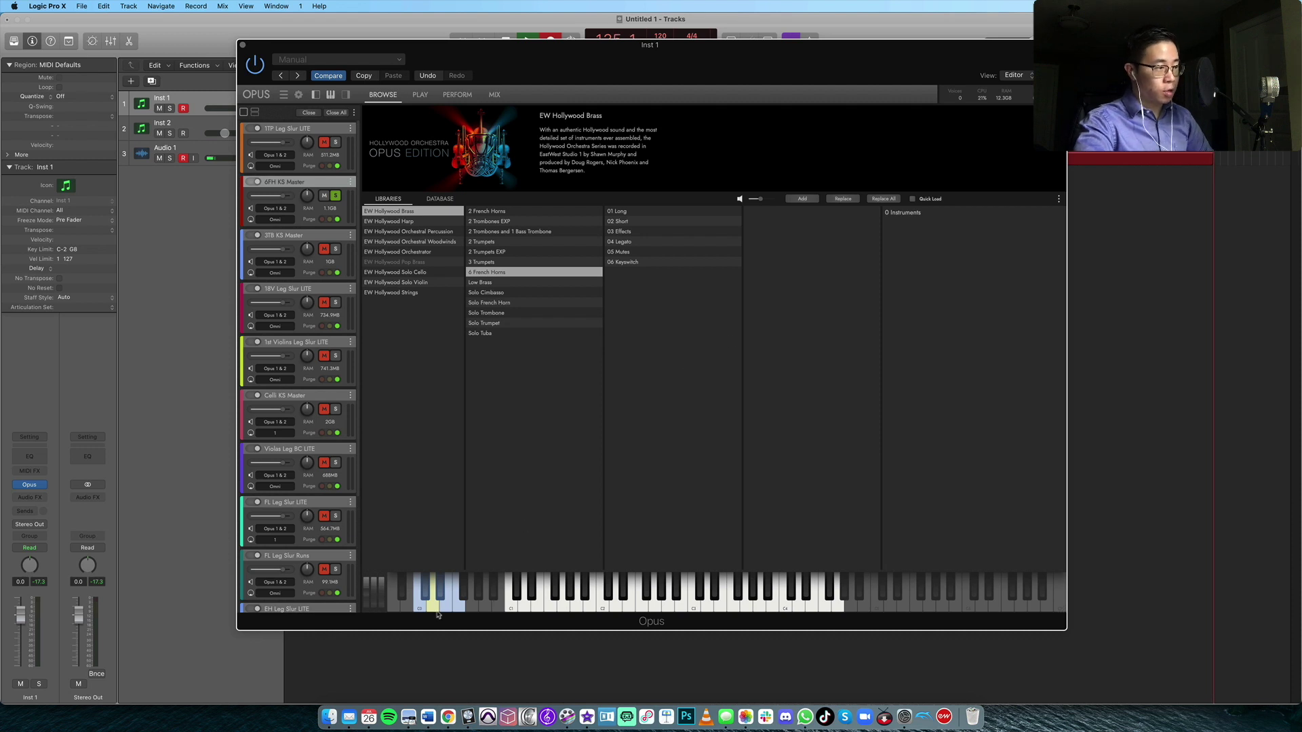
{"action": "left_click", "coordinate": [421, 597]}
{"action": "left_click", "coordinate": [432, 600]}
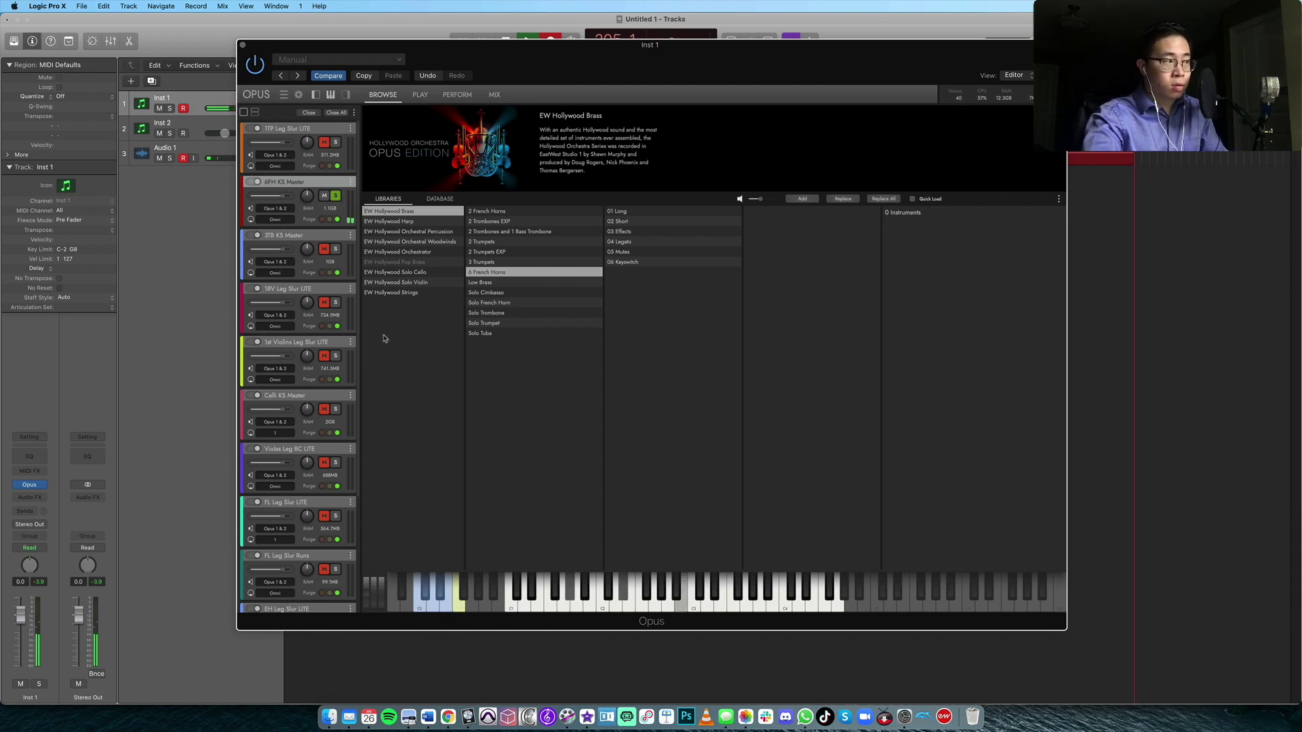
Step: Solo the 3TB KS Master instrument, lower its volume slightly and try different keyswitches on the virtual keyboard
{"action": "left_click", "coordinate": [335, 249]}
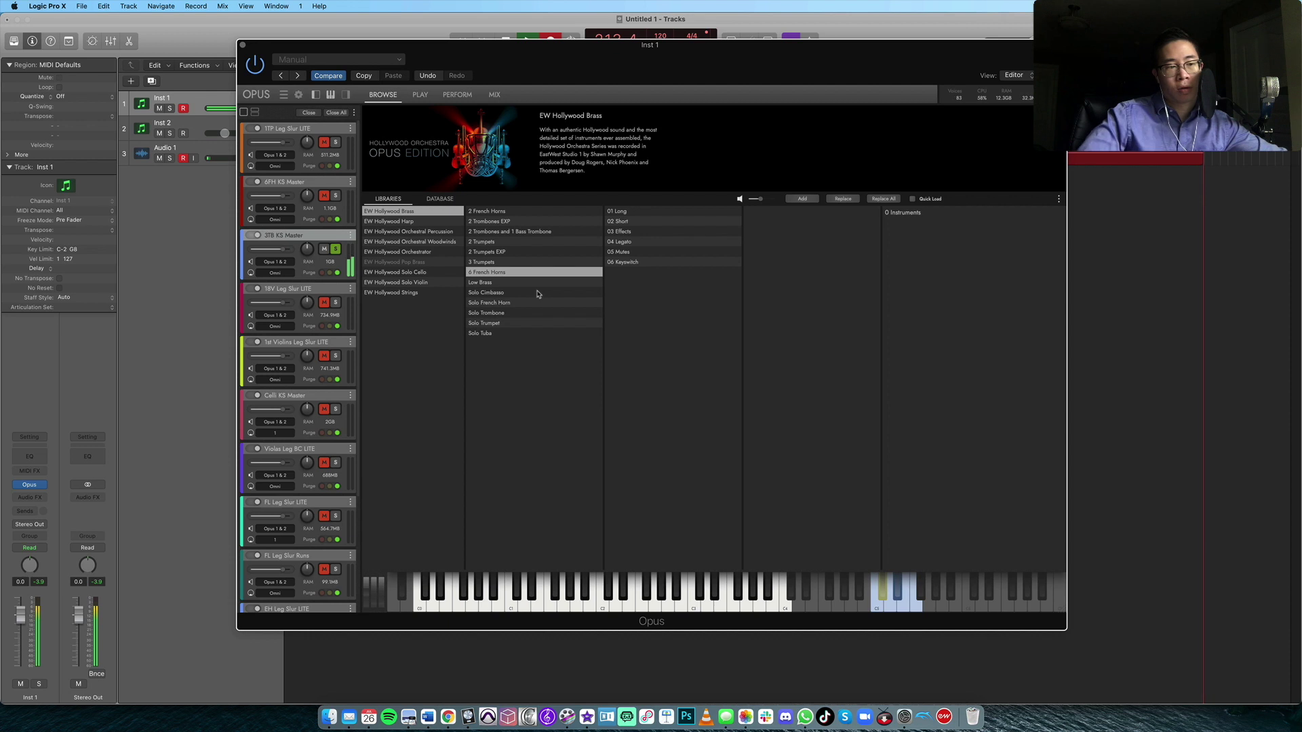
{"action": "left_click_drag", "start_coordinate": [281, 255], "coordinate": [274, 255]}
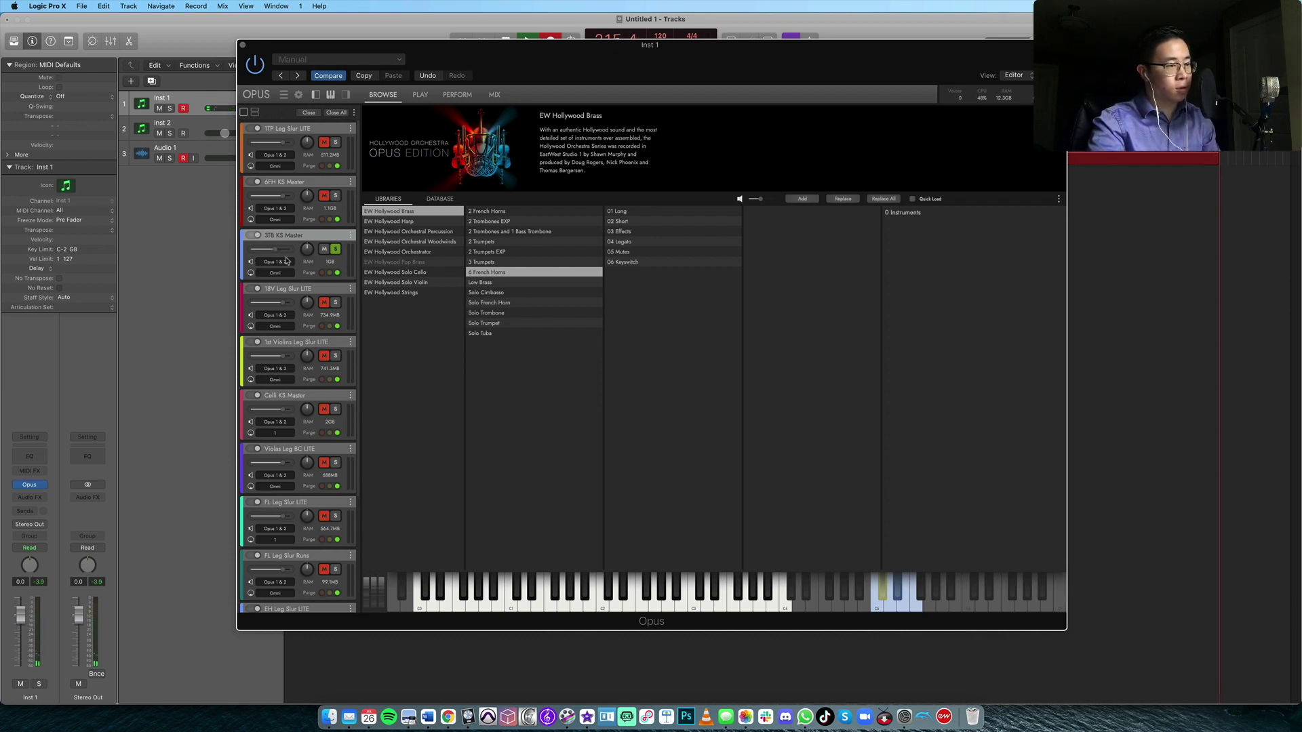
{"action": "left_click", "coordinate": [888, 609]}
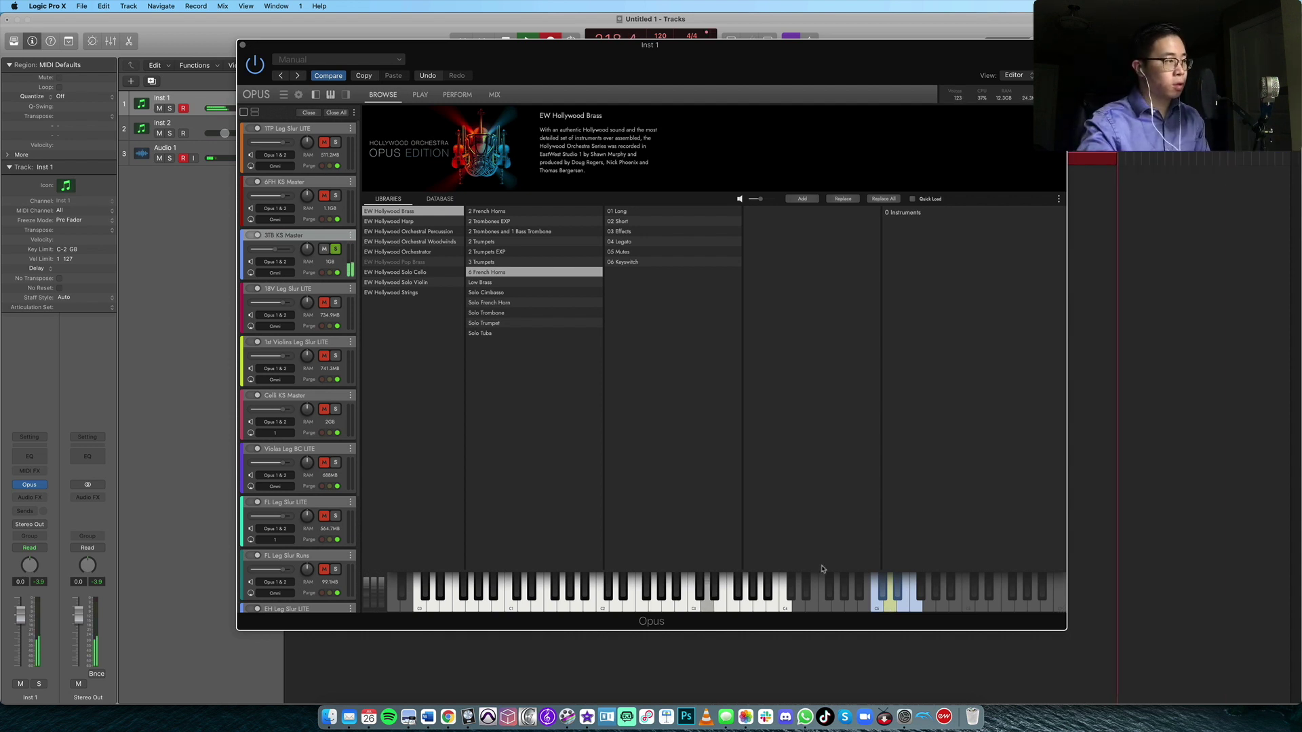
{"action": "mouse_move", "coordinate": [278, 254]}
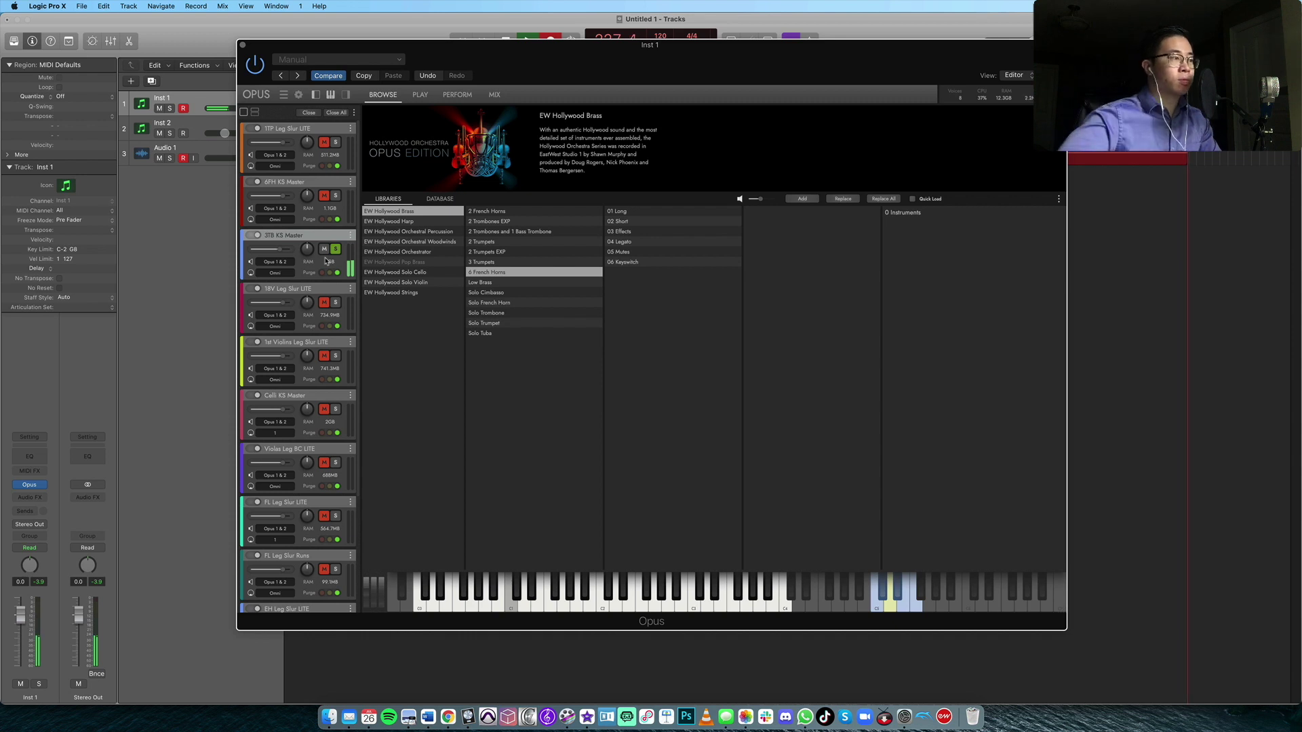
{"action": "left_click", "coordinate": [894, 598]}
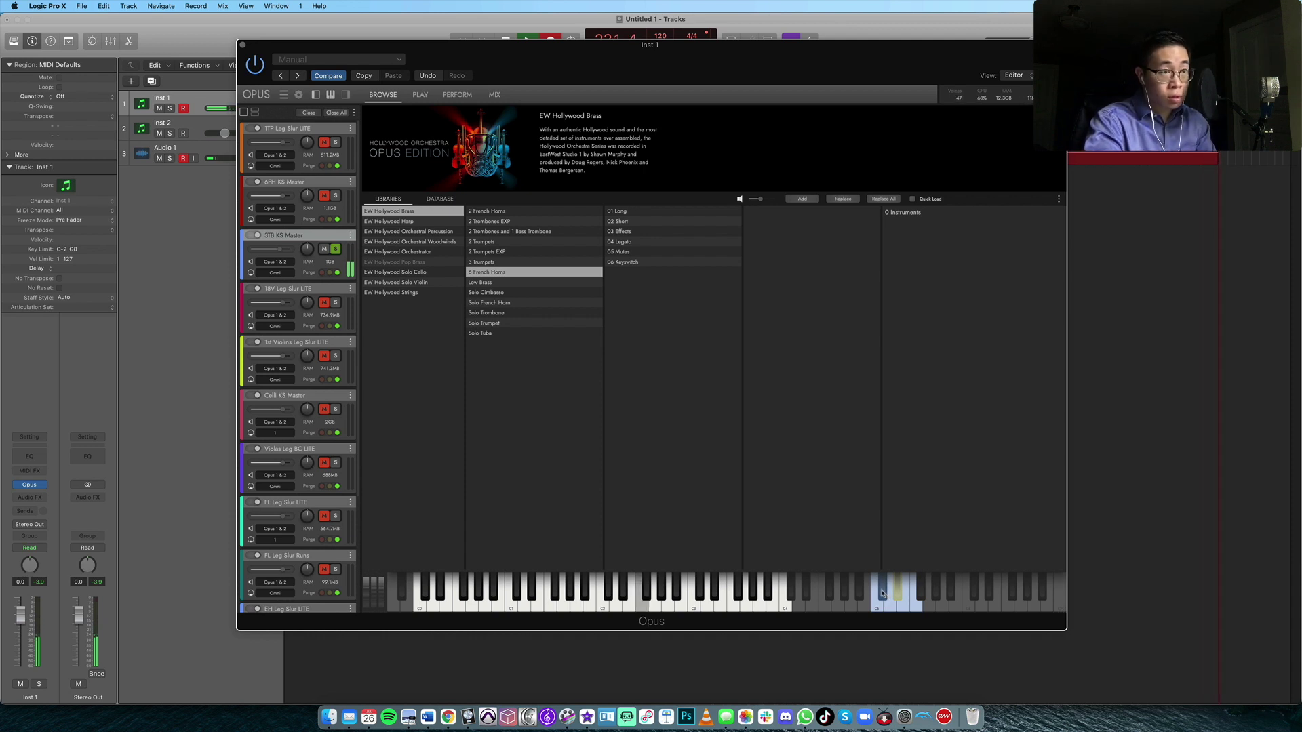
Step: Solo the 18V Leg Slur LITE instrument for an audition, and move the solo to 1st Violins Leg Slur LITE
{"action": "left_click", "coordinate": [336, 302]}
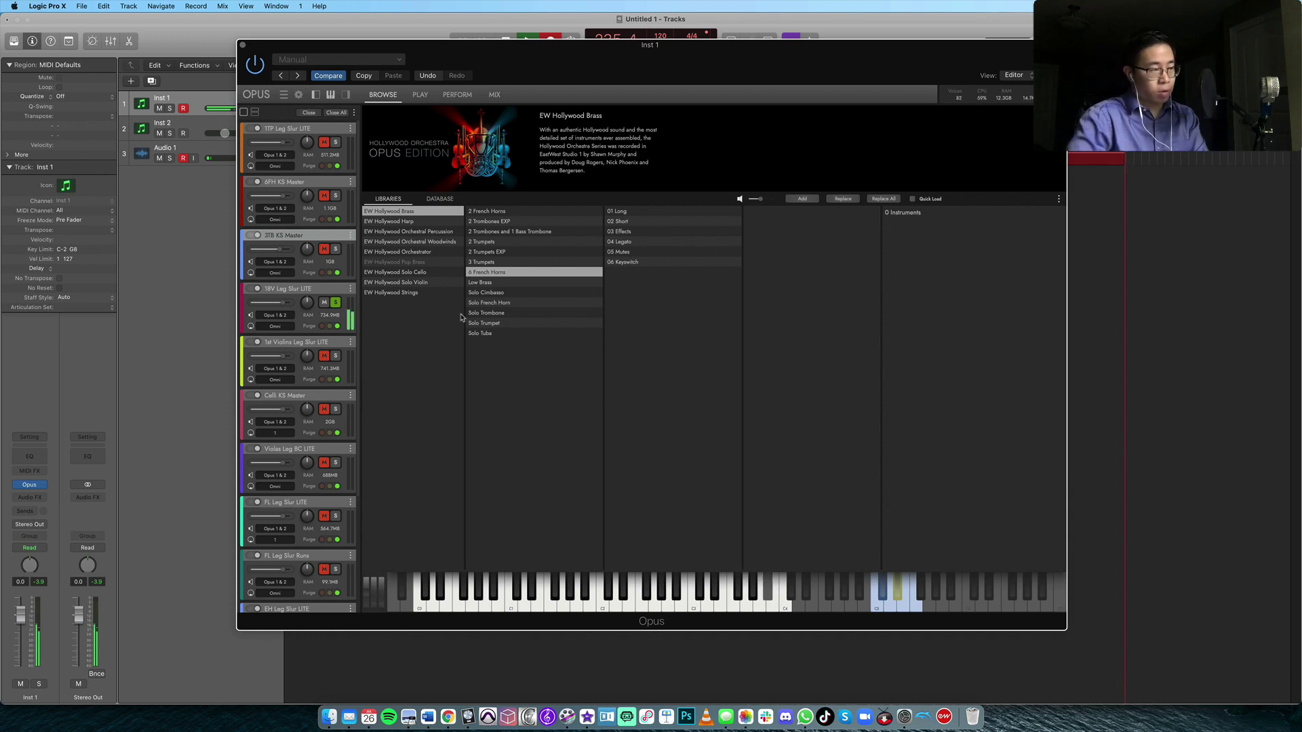
{"action": "mouse_move", "coordinate": [281, 306]}
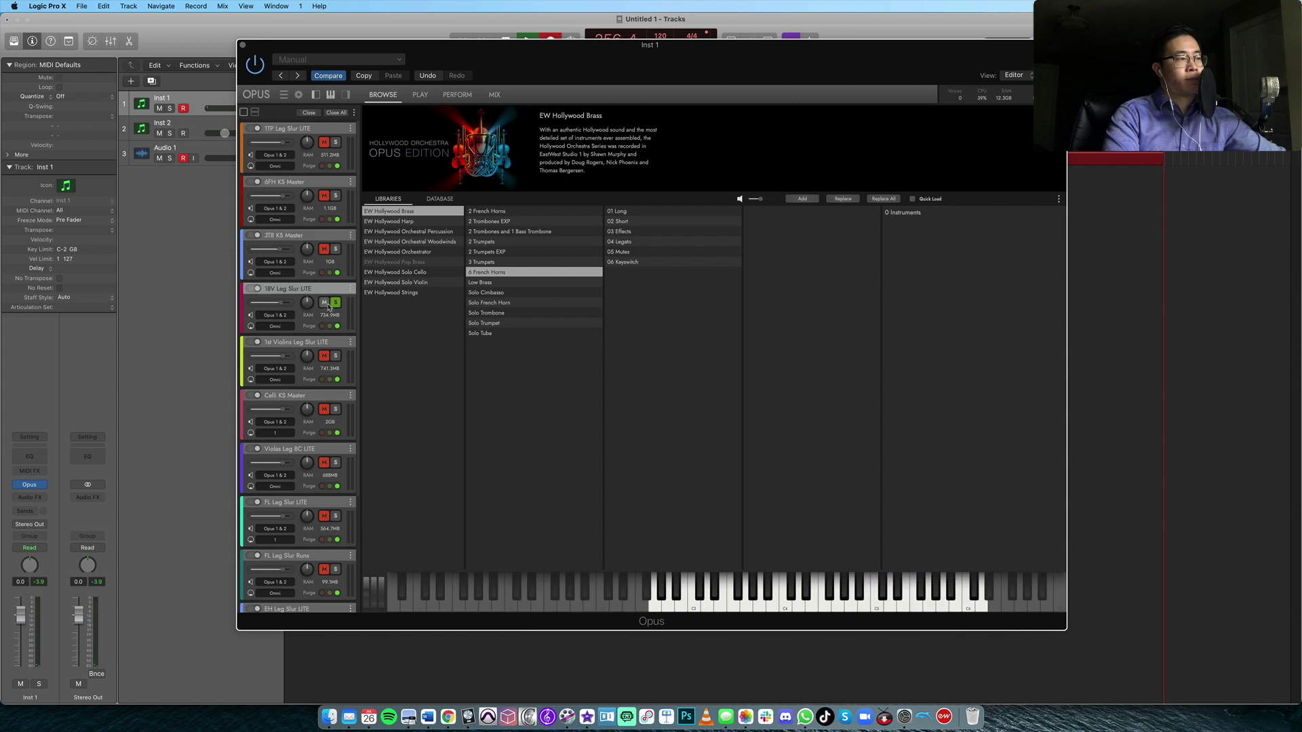
{"action": "left_click", "coordinate": [336, 346]}
{"action": "left_click", "coordinate": [335, 356]}
{"action": "left_click", "coordinate": [335, 303]}
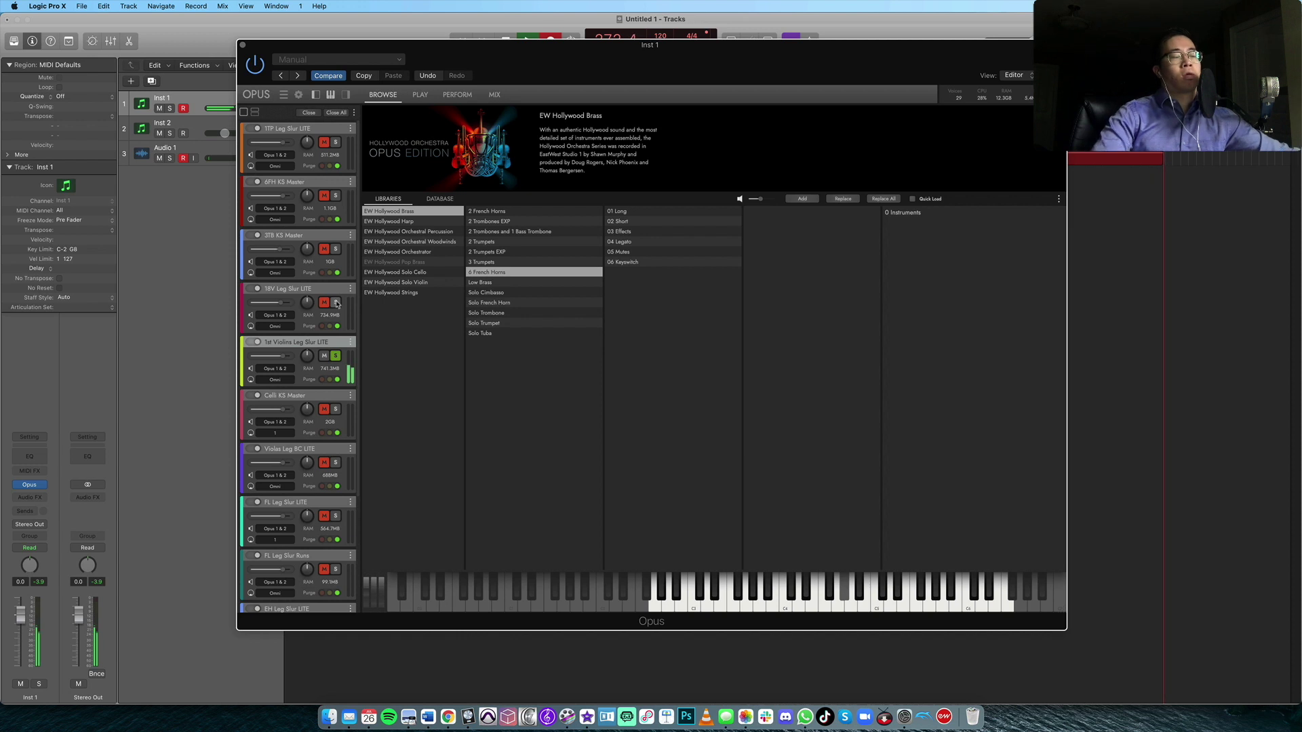
Step: Solo the Celli KS Master instrument and take the solo off 1st Violins Leg Slur LITE
{"action": "left_click", "coordinate": [335, 409]}
{"action": "left_click", "coordinate": [336, 357]}
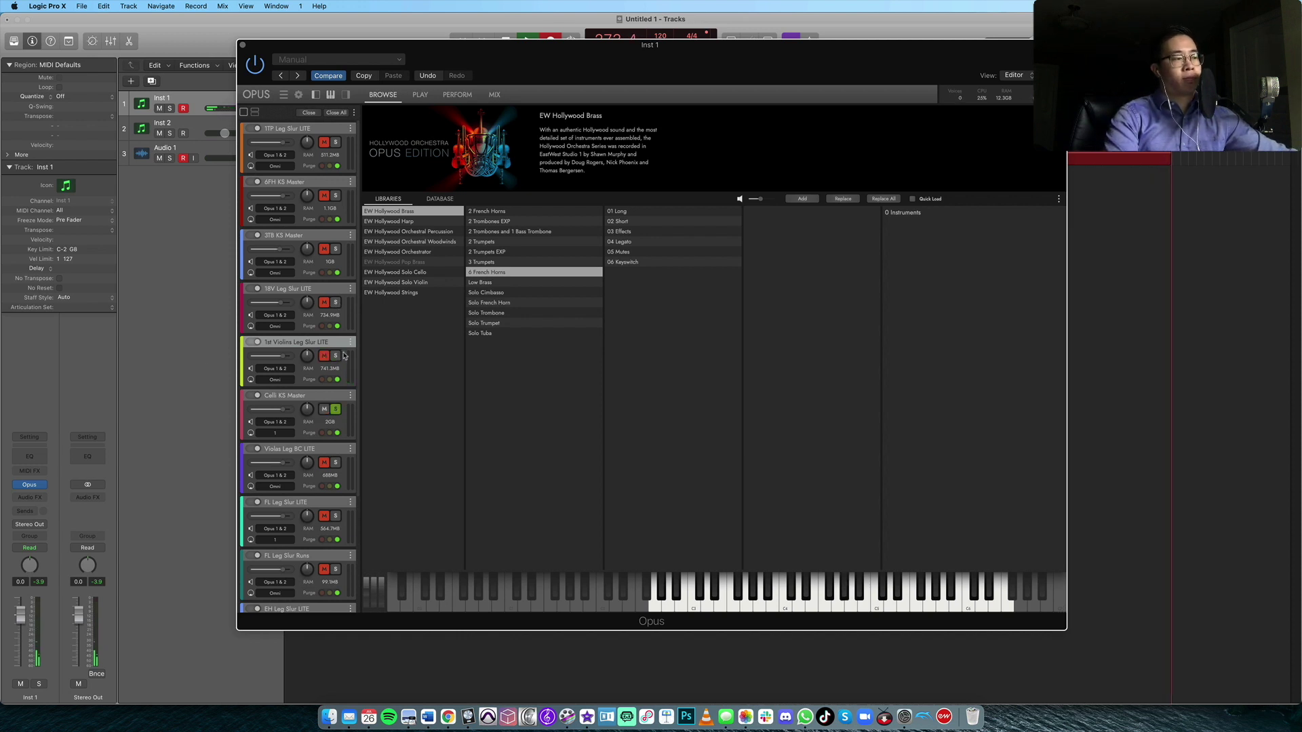
{"action": "scroll", "coordinate": [346, 355], "scroll_direction": "down", "scroll_amount": 3}
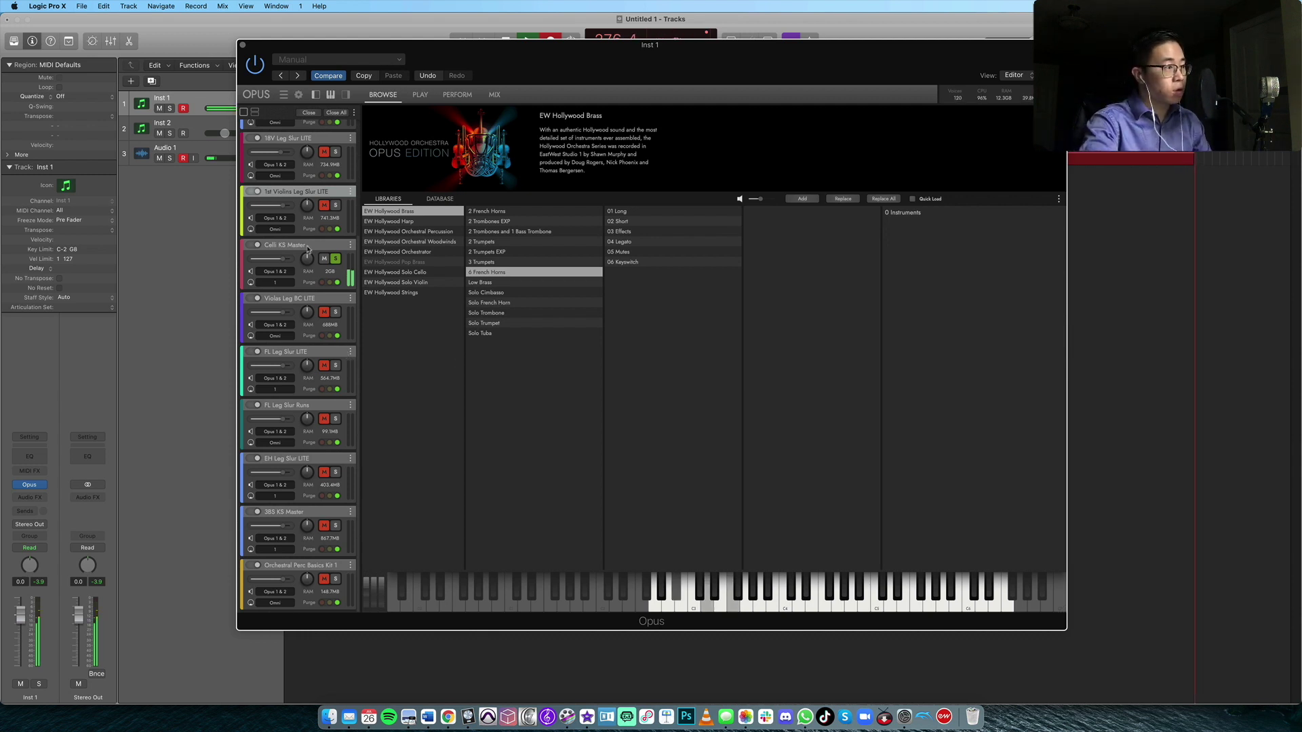
Step: Open the 1st Violins folder of the EW Hollywood Strings library in the browser
{"action": "mouse_move", "coordinate": [281, 264]}
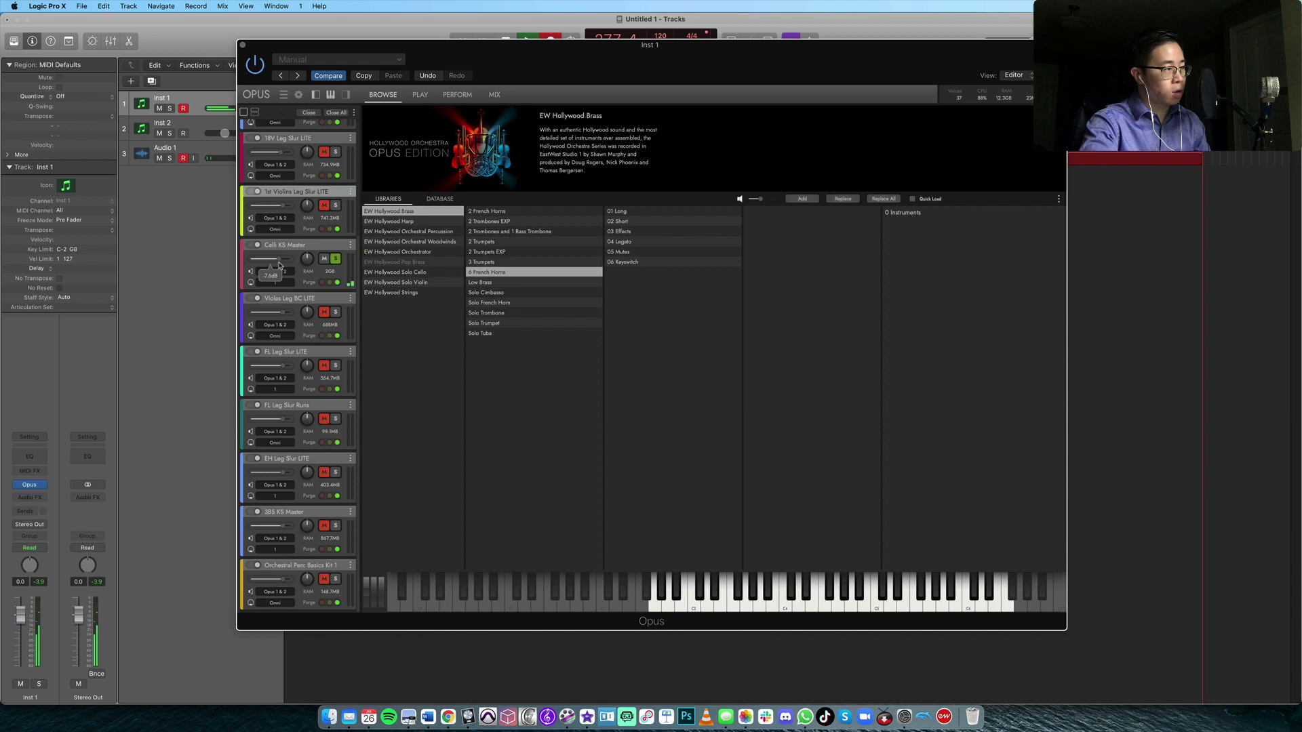
{"action": "left_click", "coordinate": [326, 249]}
{"action": "left_click", "coordinate": [392, 292]}
{"action": "left_click", "coordinate": [516, 221]}
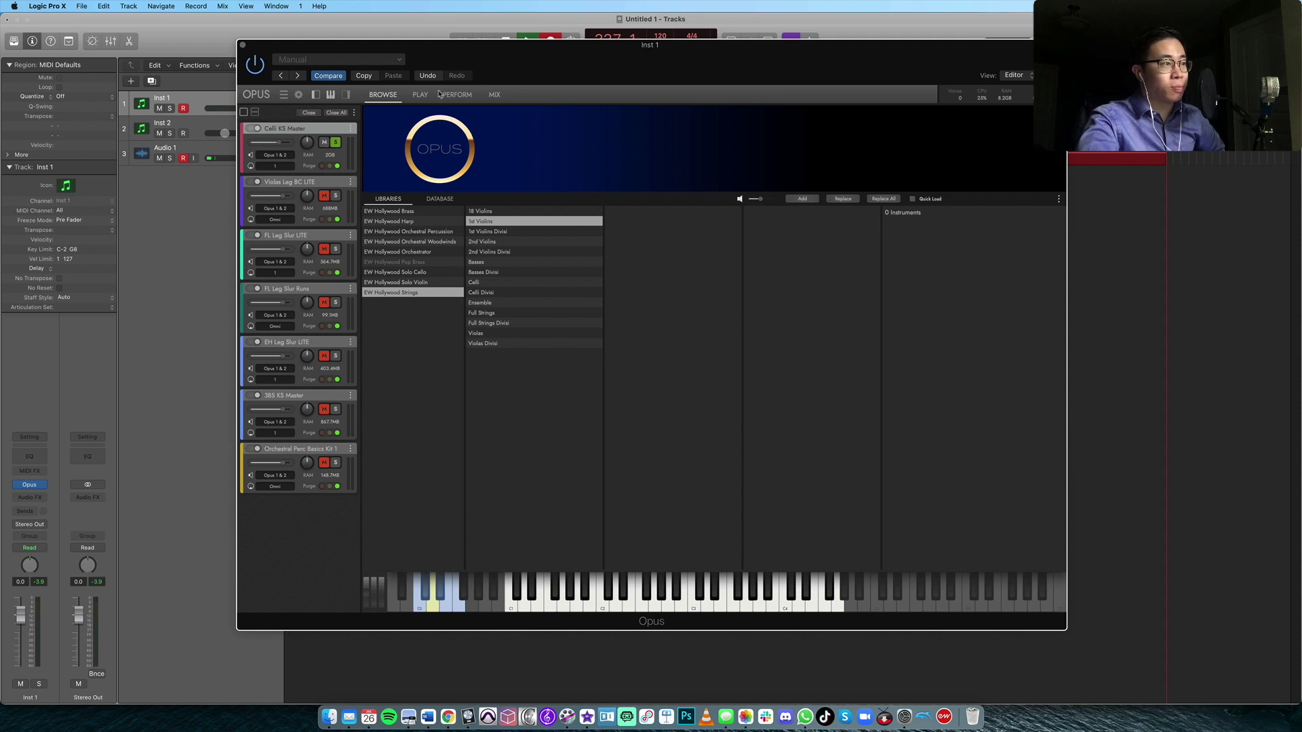
Step: Move the solo off Celli KS Master and audition Violas Leg BC LITE, FL Leg Slur LITE and FL Leg Slur Runs in turn
{"action": "left_click", "coordinate": [335, 195]}
{"action": "left_click", "coordinate": [334, 143]}
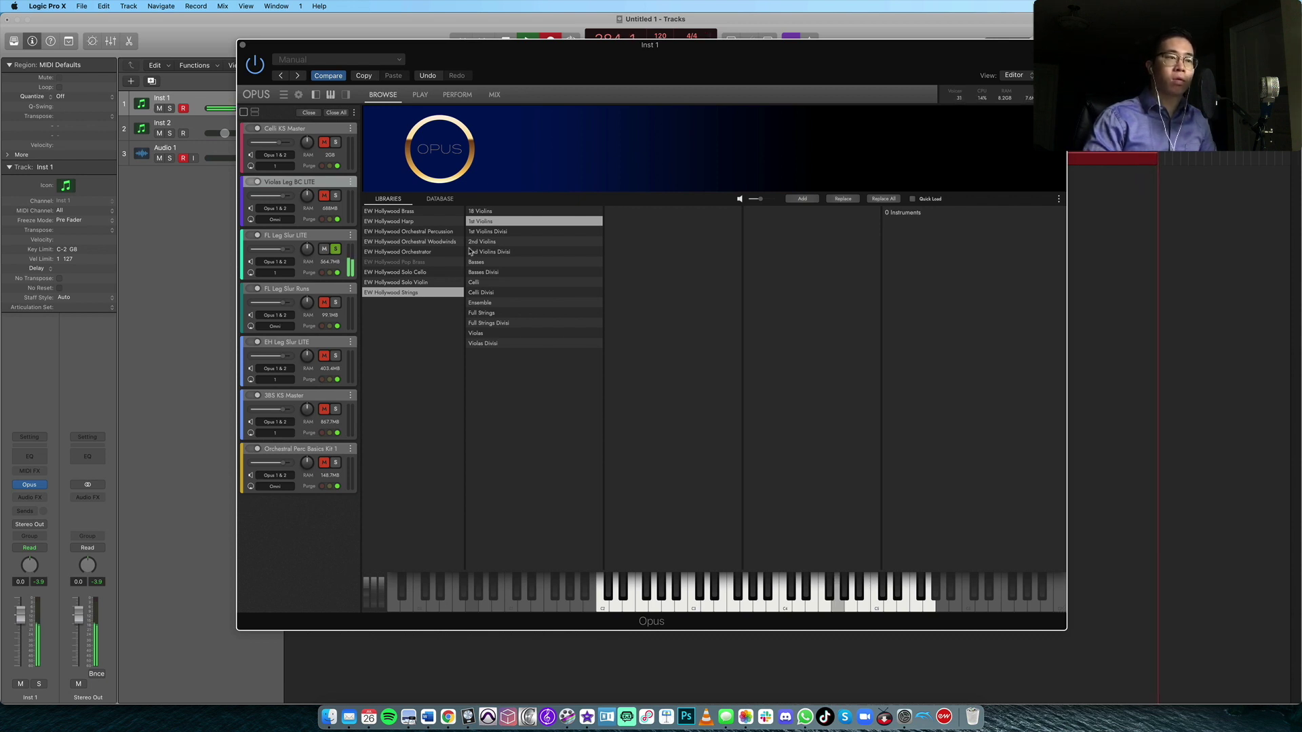
{"action": "left_click", "coordinate": [333, 297]}
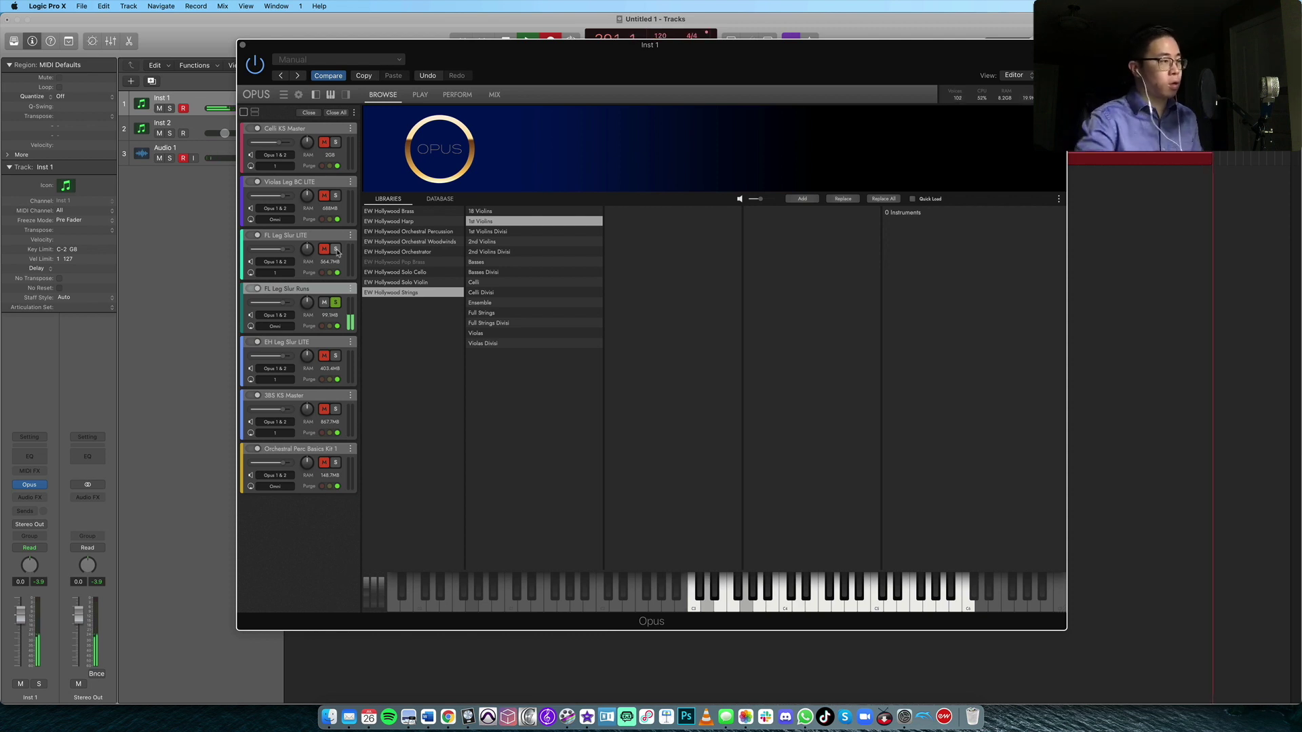
Step: Move the solo from FL Leg Slur Runs to EH Leg Slur LITE and on to 3BS KS Master for auditions
{"action": "left_click", "coordinate": [335, 355]}
{"action": "left_click", "coordinate": [336, 303]}
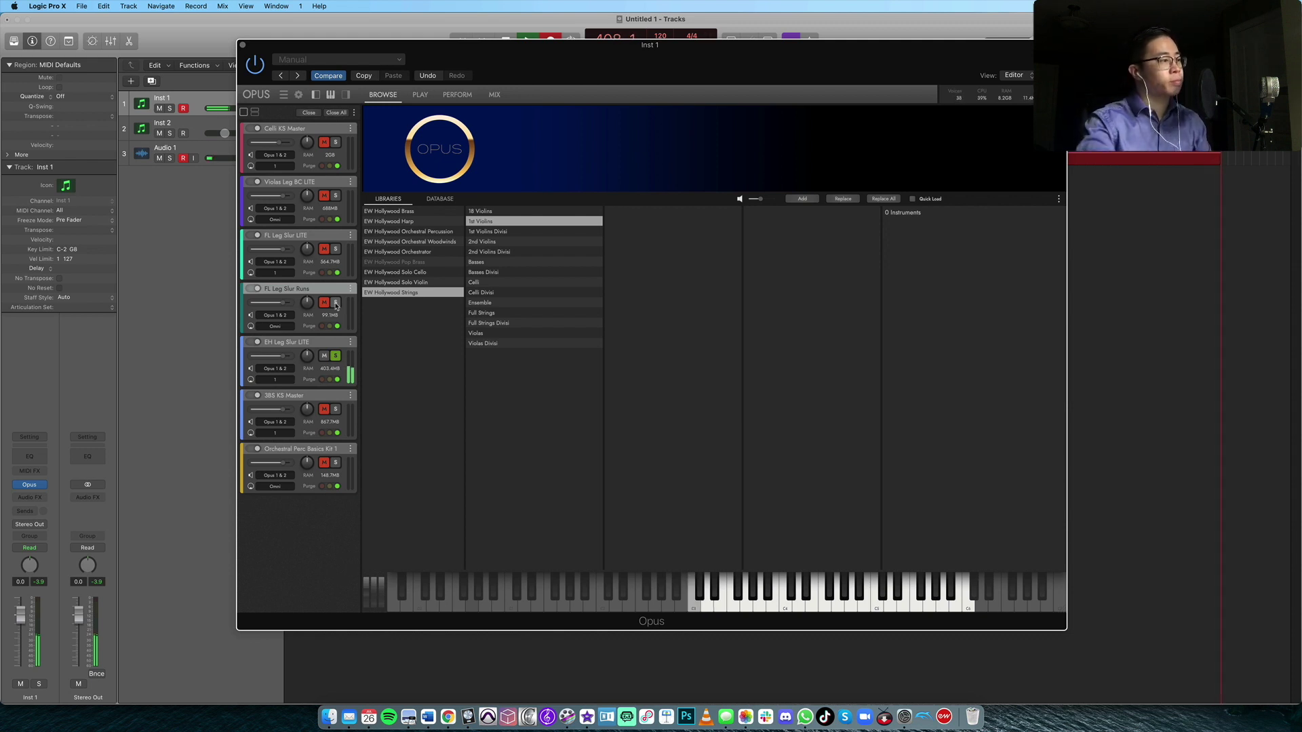
{"action": "left_click", "coordinate": [335, 408]}
{"action": "left_click", "coordinate": [335, 355]}
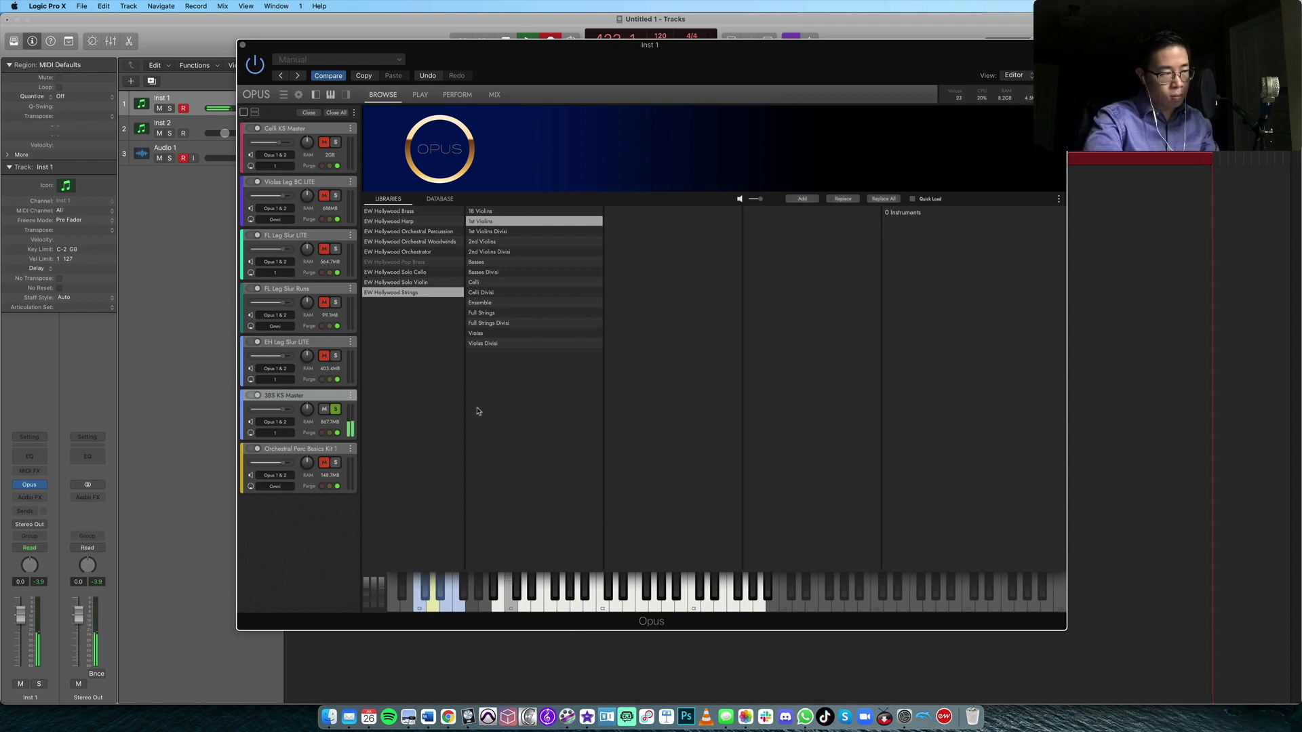
Step: Solo Orchestral Perc Basics Kit 1 in place of 3BS KS Master and raise its volume slightly
{"action": "left_click", "coordinate": [335, 462]}
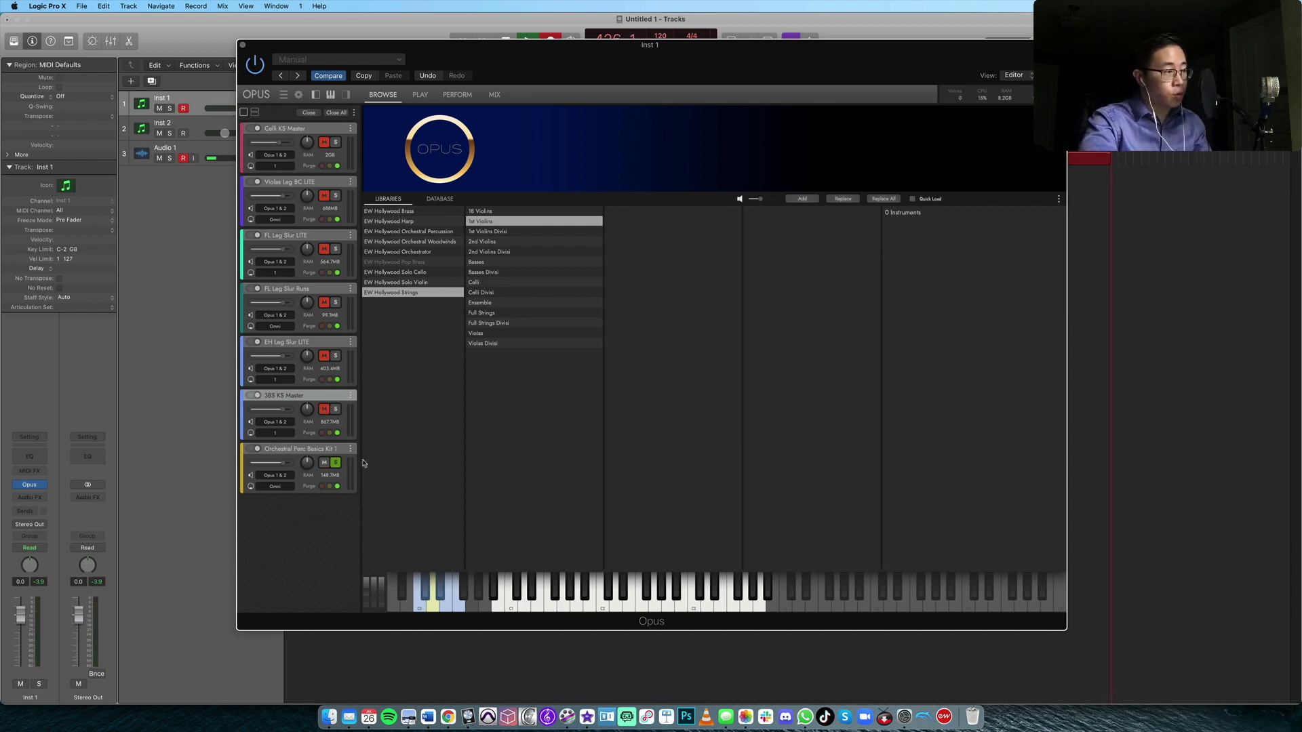
{"action": "left_click", "coordinate": [333, 451]}
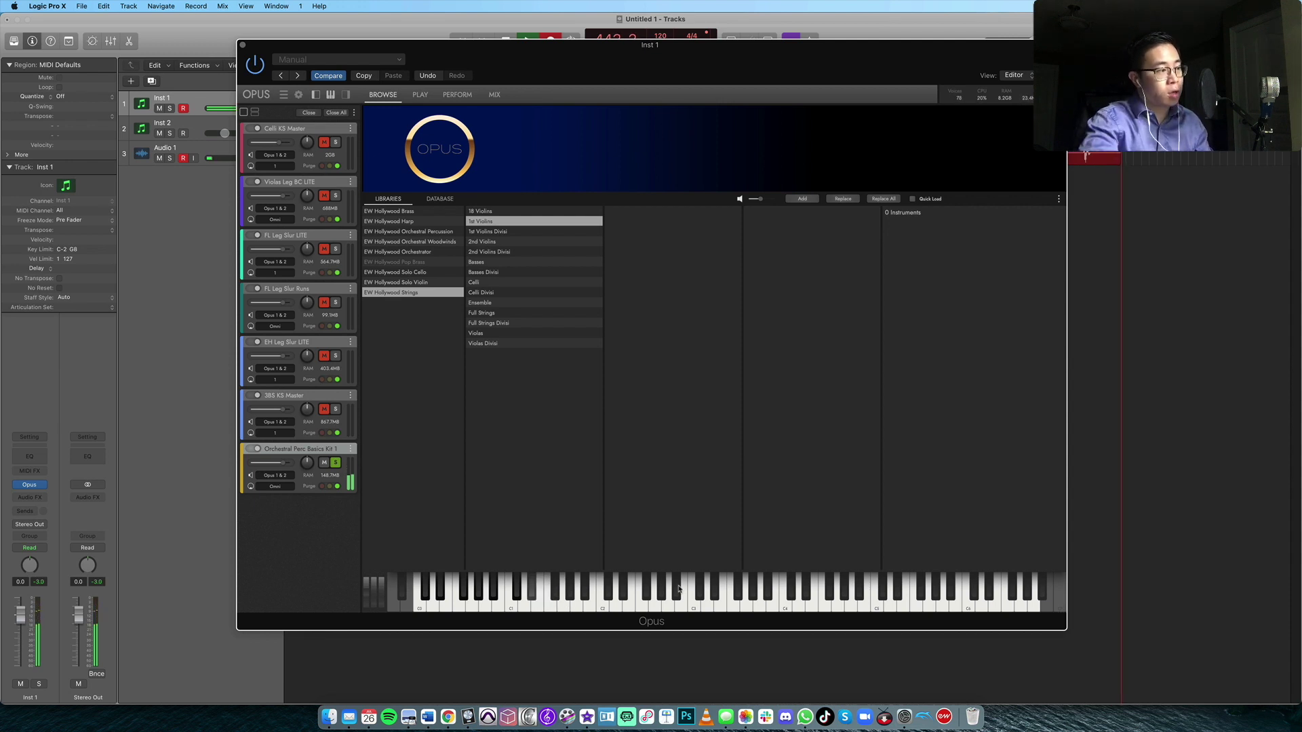
{"action": "mouse_move", "coordinate": [284, 468]}
{"action": "left_click_drag", "start_coordinate": [281, 468], "coordinate": [284, 468]}
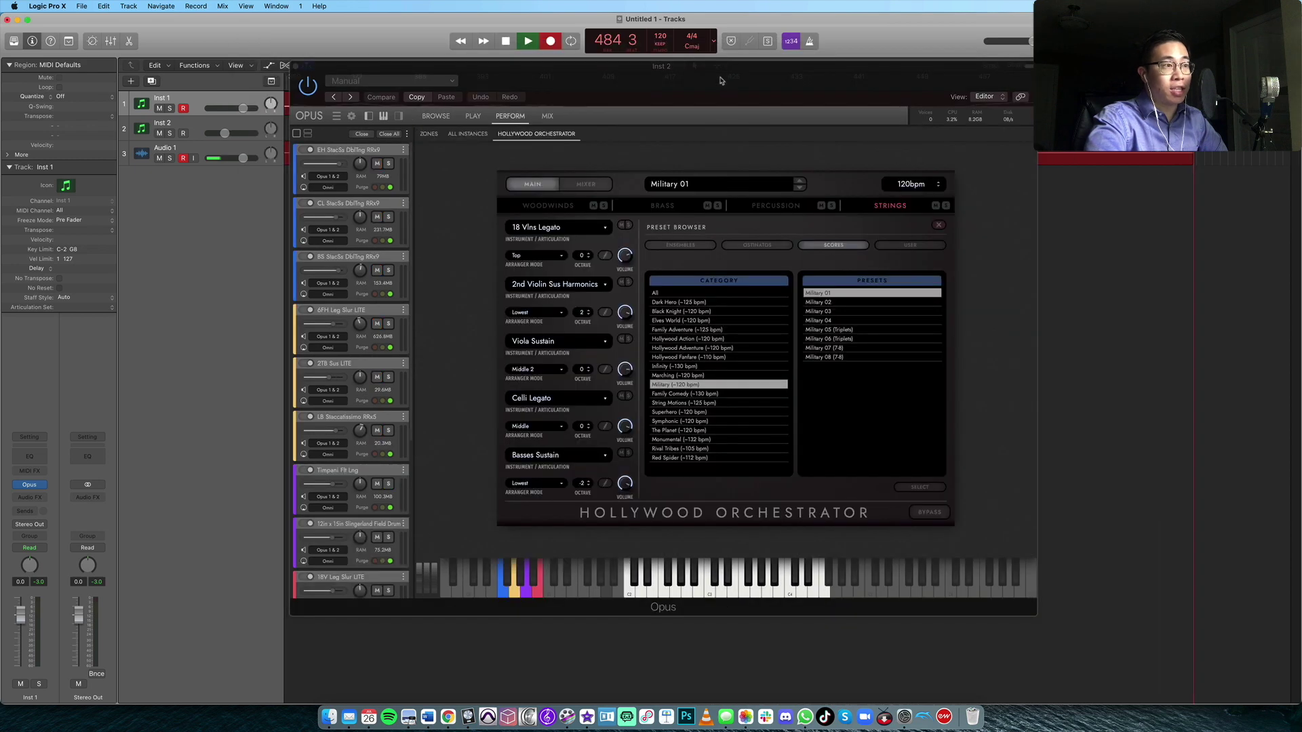
Step: Enlarge the Inst 2 plug-in window and look through the instruments loaded for the Military 01 preset
{"action": "left_click_drag", "start_coordinate": [1011, 618], "coordinate": [1204, 617]}
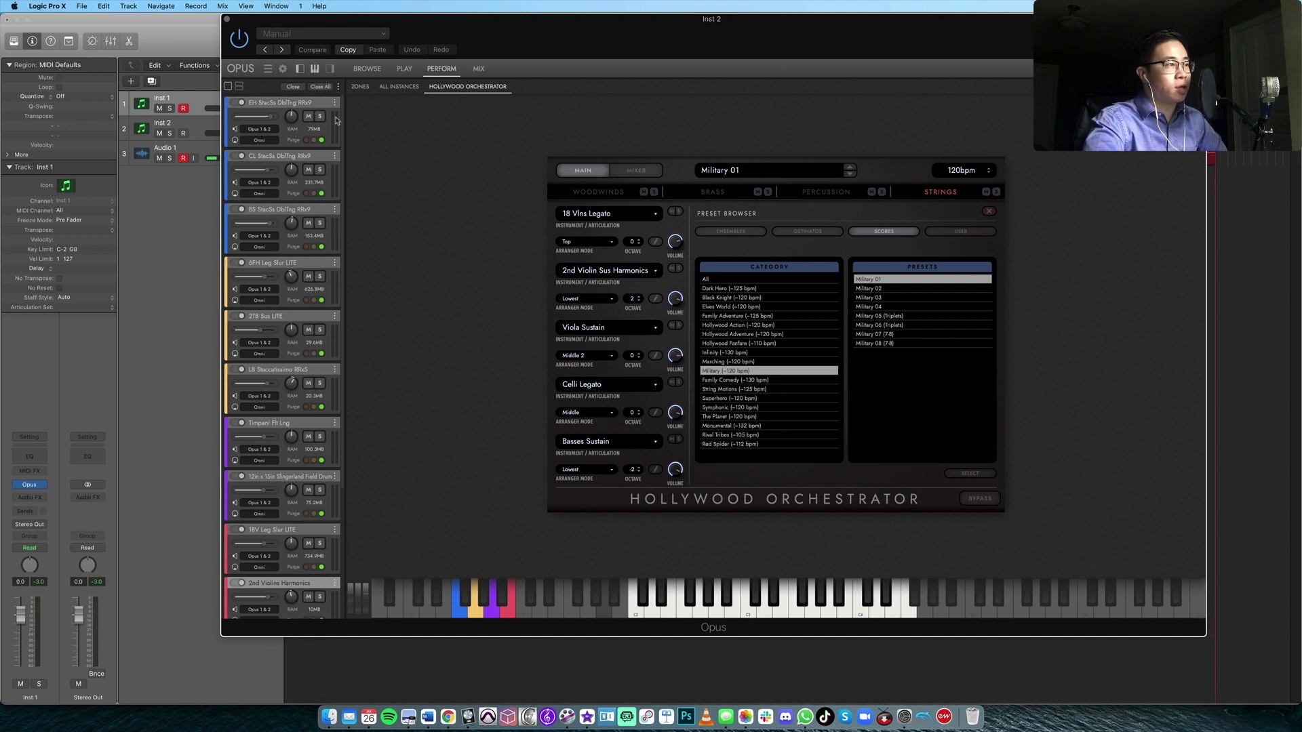
{"action": "scroll", "coordinate": [328, 136], "scroll_direction": "down", "scroll_amount": 5}
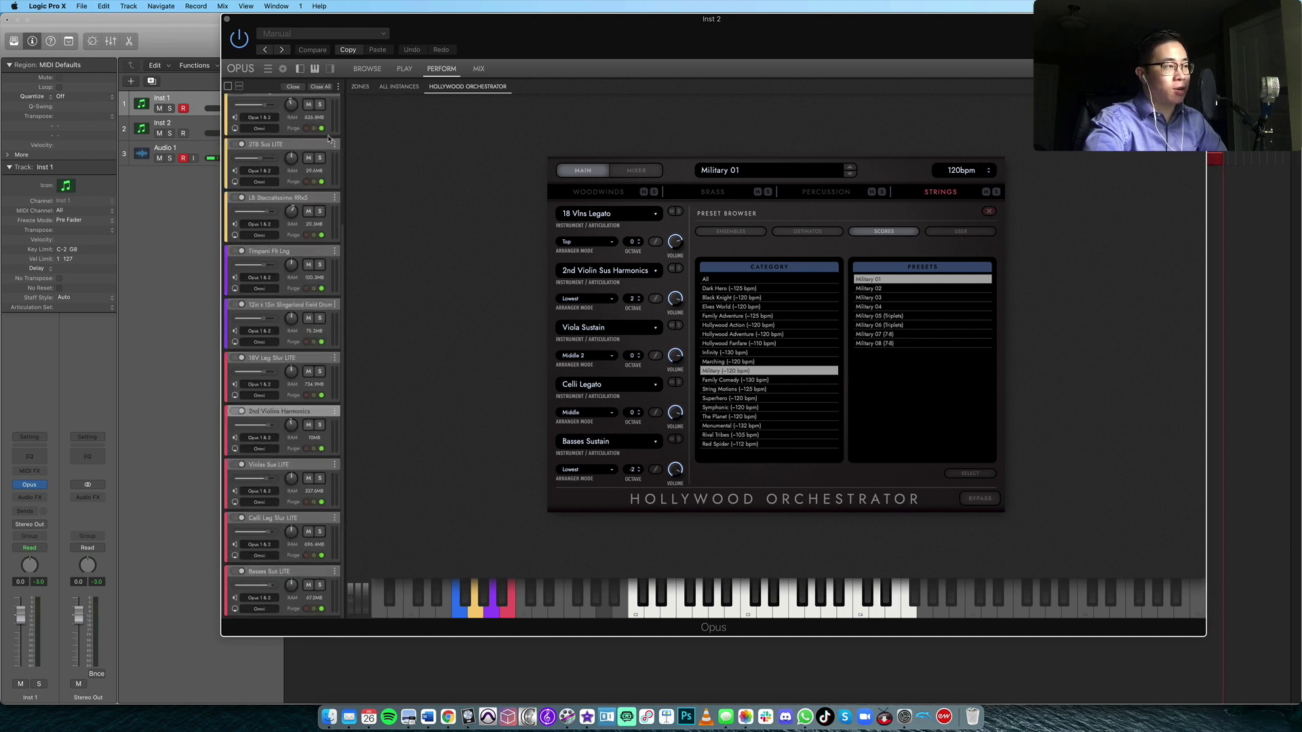
{"action": "scroll", "coordinate": [227, 145], "scroll_direction": "up", "scroll_amount": 5}
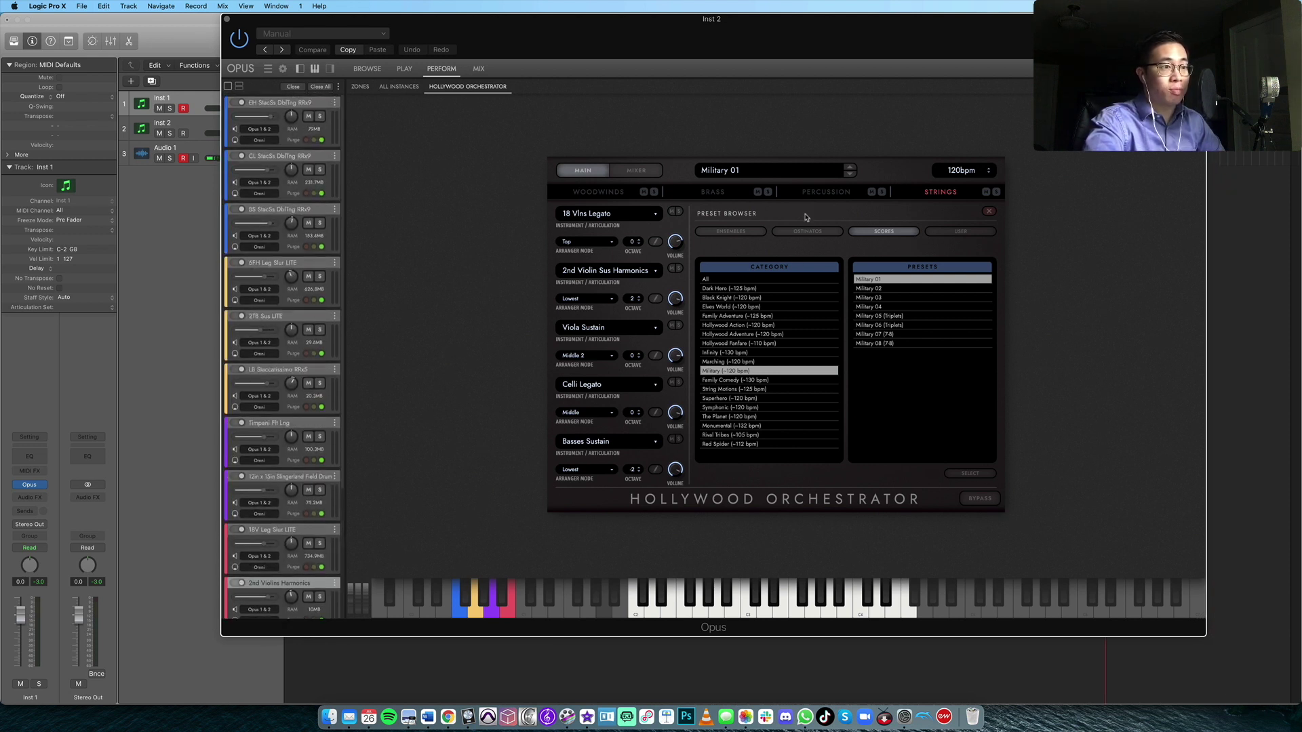
{"action": "left_click_drag", "start_coordinate": [559, 48], "coordinate": [607, 48]}
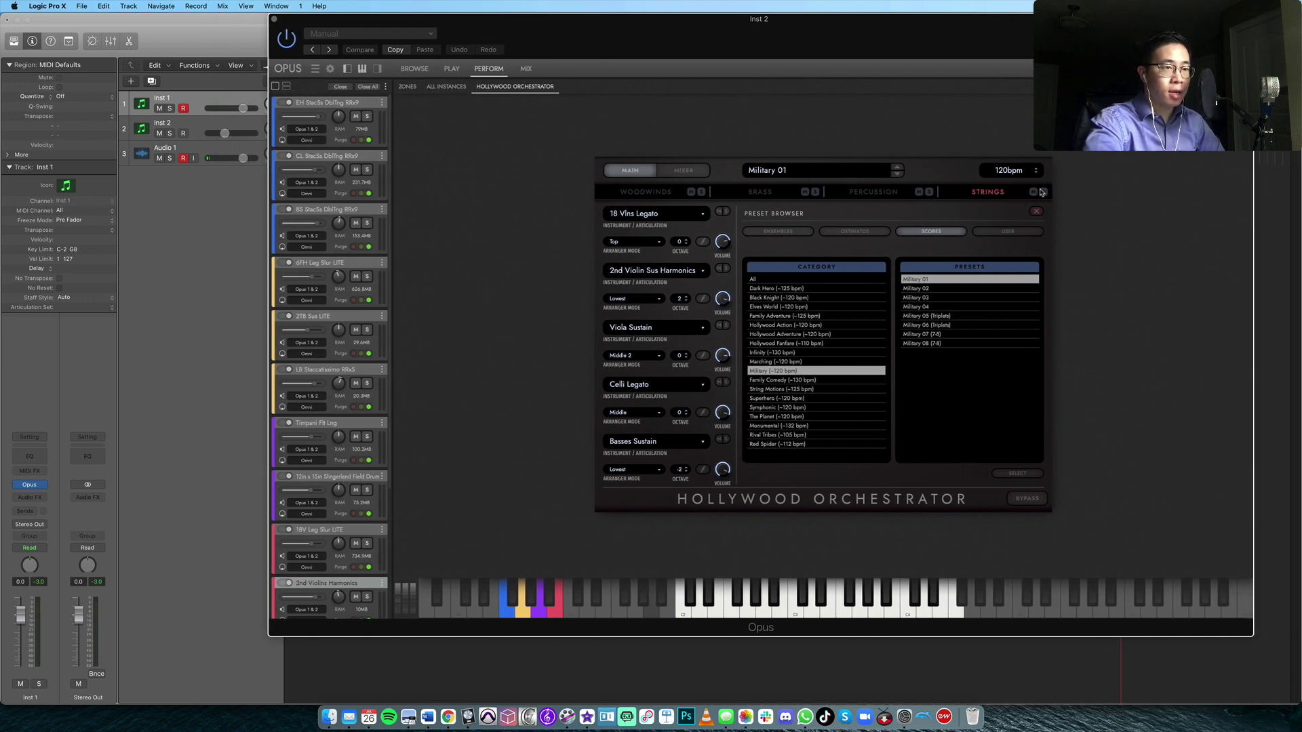
Step: Close and reopen the Hollywood Orchestrator preset browser and view the Hollywood Action and Superhero score categories
{"action": "left_click", "coordinate": [1036, 212]}
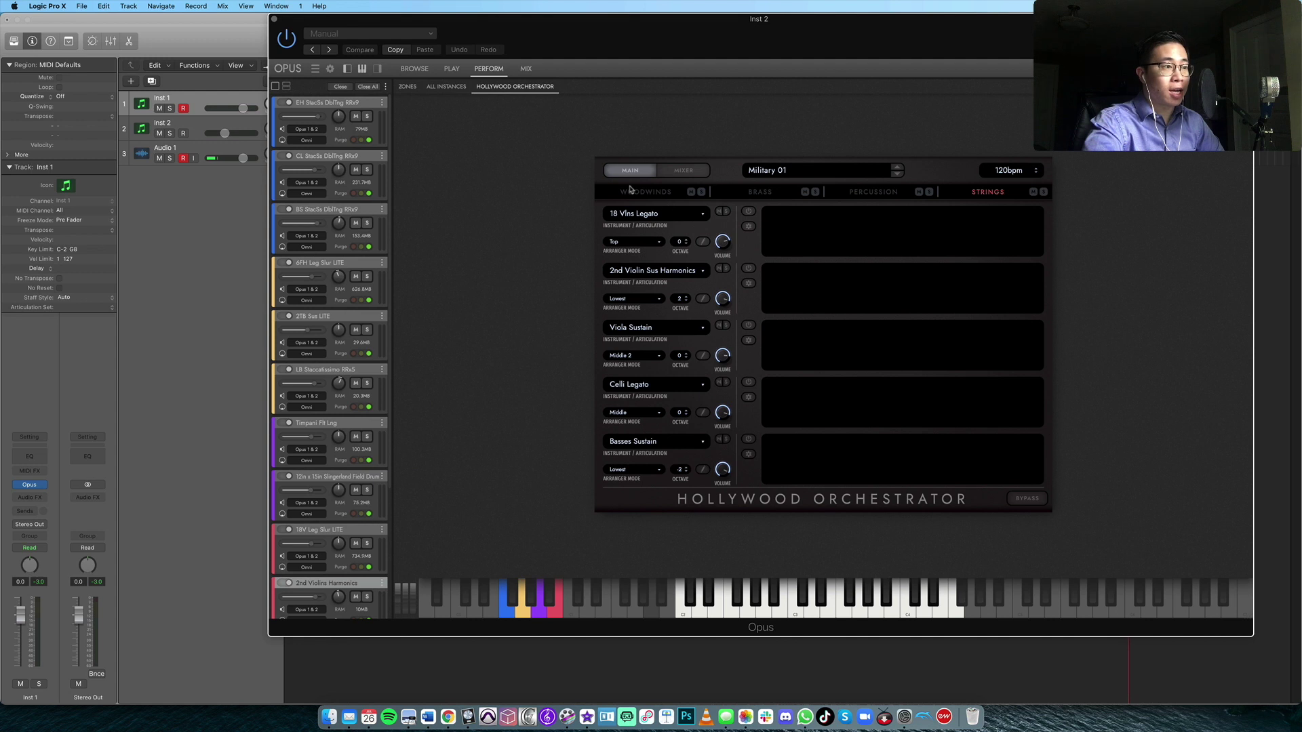
{"action": "left_click", "coordinate": [792, 171]}
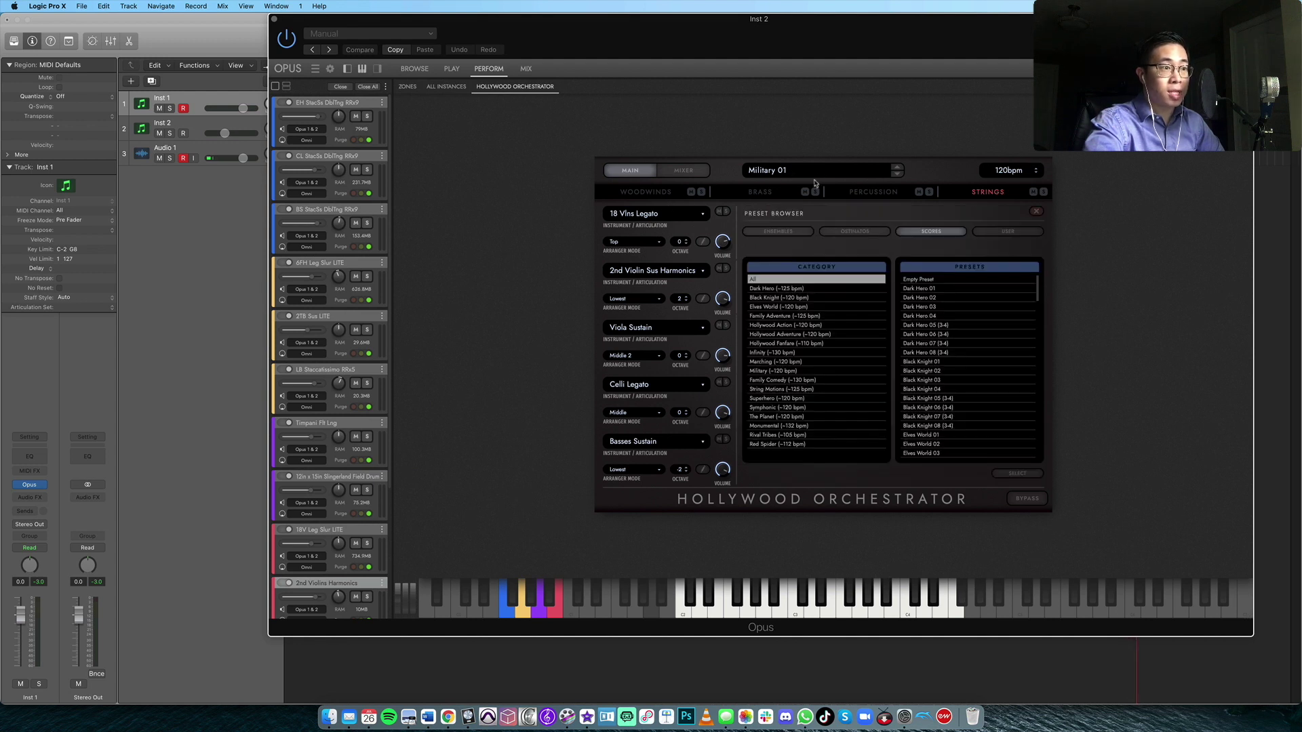
{"action": "left_click_drag", "start_coordinate": [816, 183], "coordinate": [780, 177]}
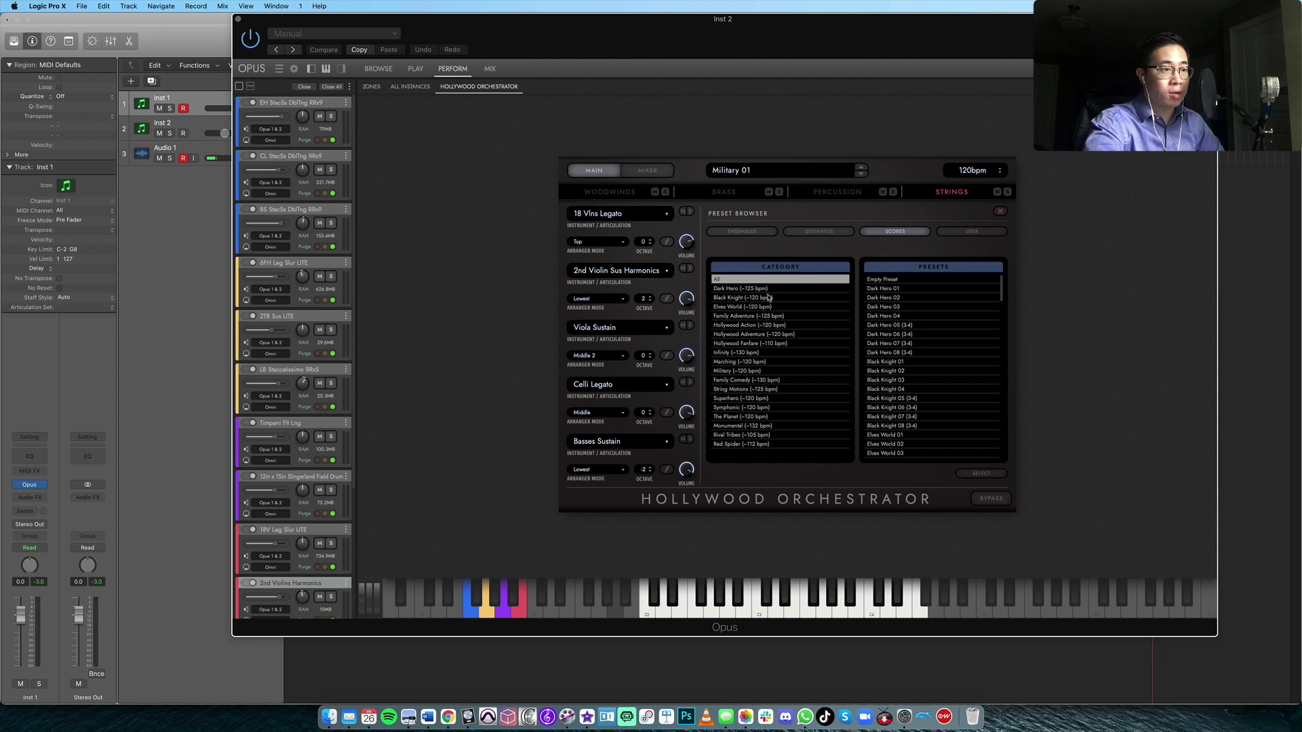
{"action": "left_click", "coordinate": [750, 326]}
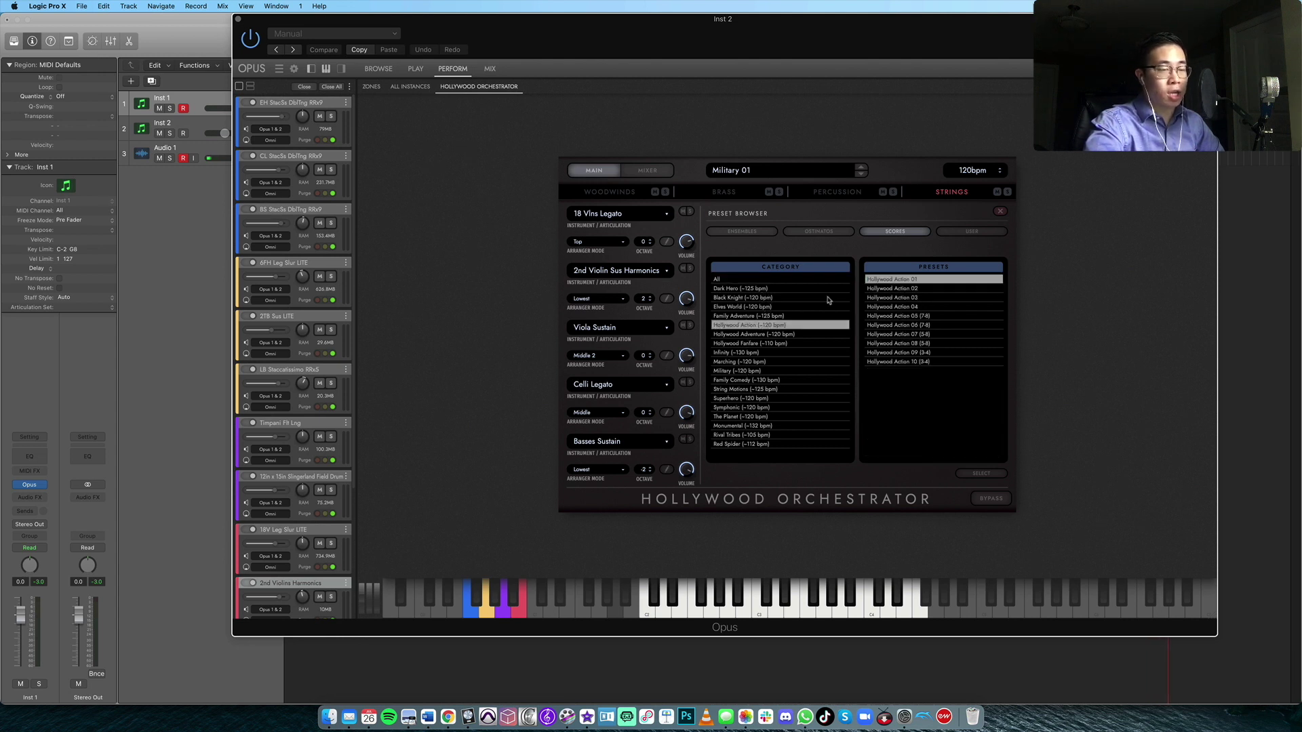
{"action": "left_click", "coordinate": [742, 399]}
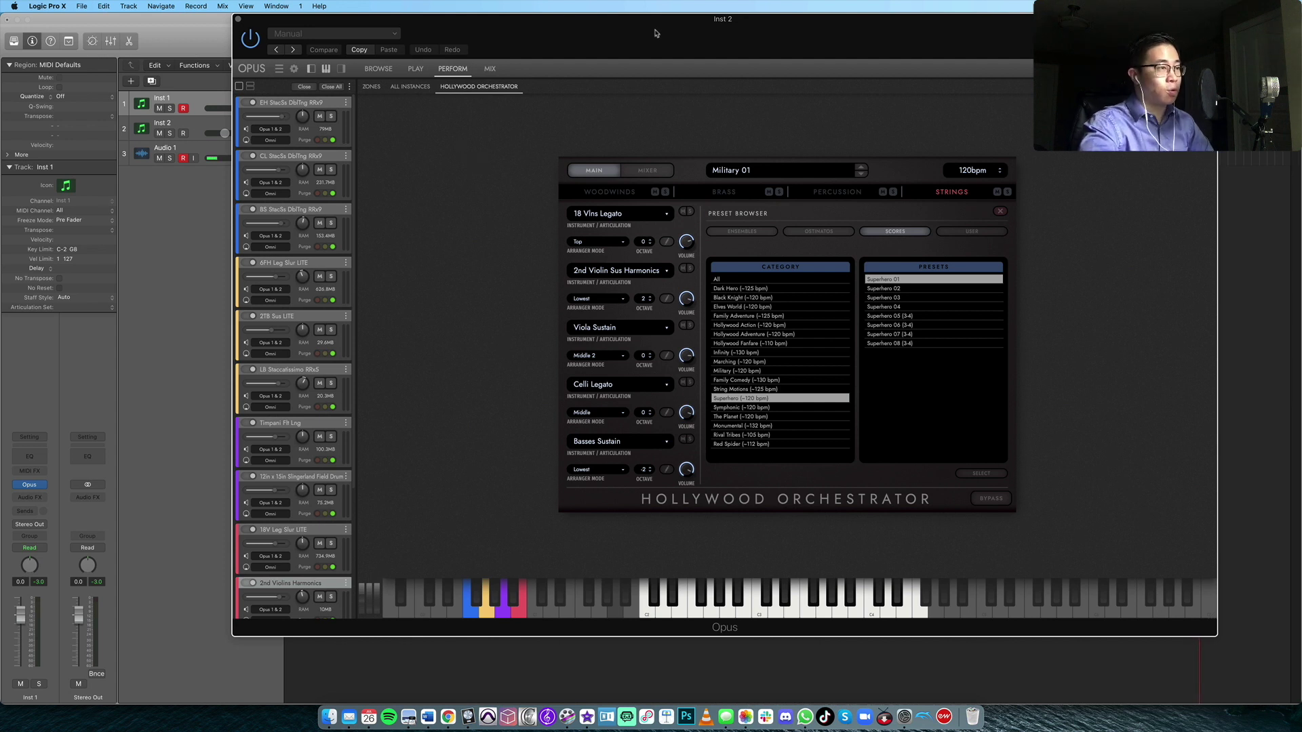
Step: Select the Inst 2 track for playing and raise its volume to -8.2
{"action": "left_click_drag", "start_coordinate": [657, 35], "coordinate": [680, 35]}
{"action": "left_click", "coordinate": [249, 126]}
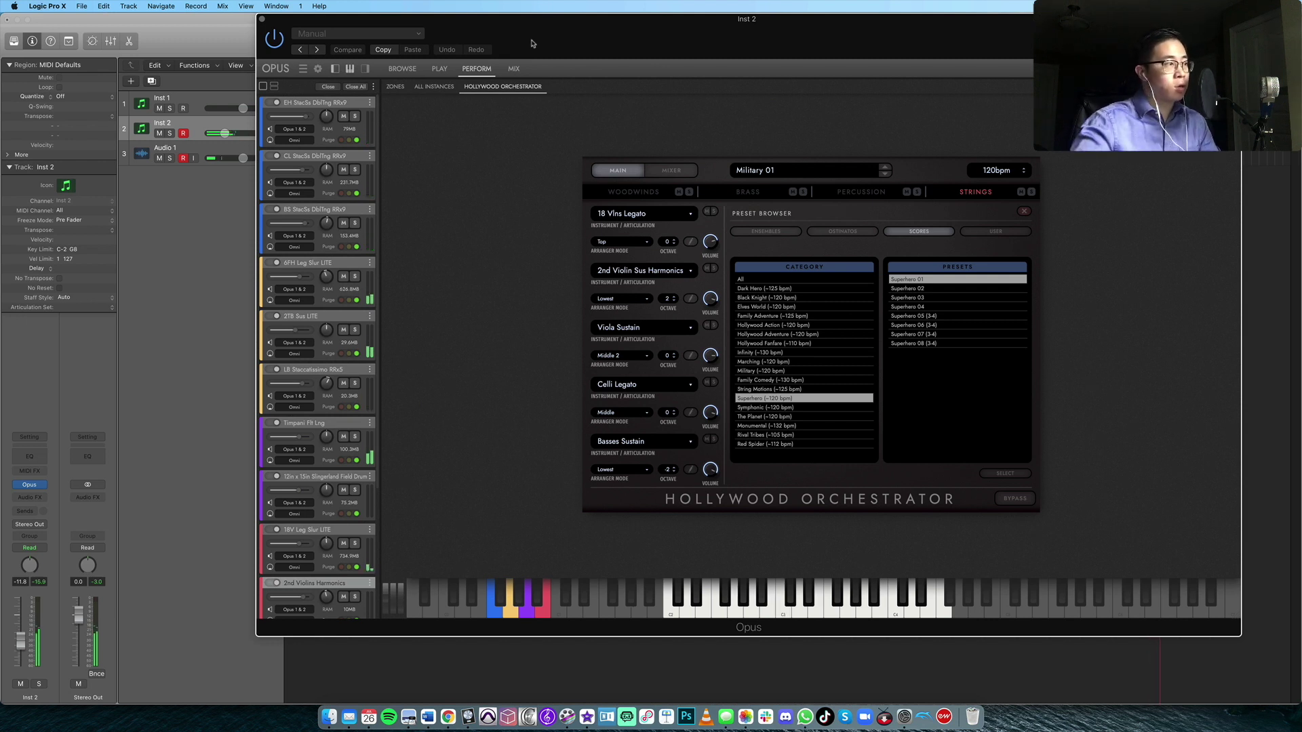
{"action": "left_click_drag", "start_coordinate": [225, 135], "coordinate": [233, 138]}
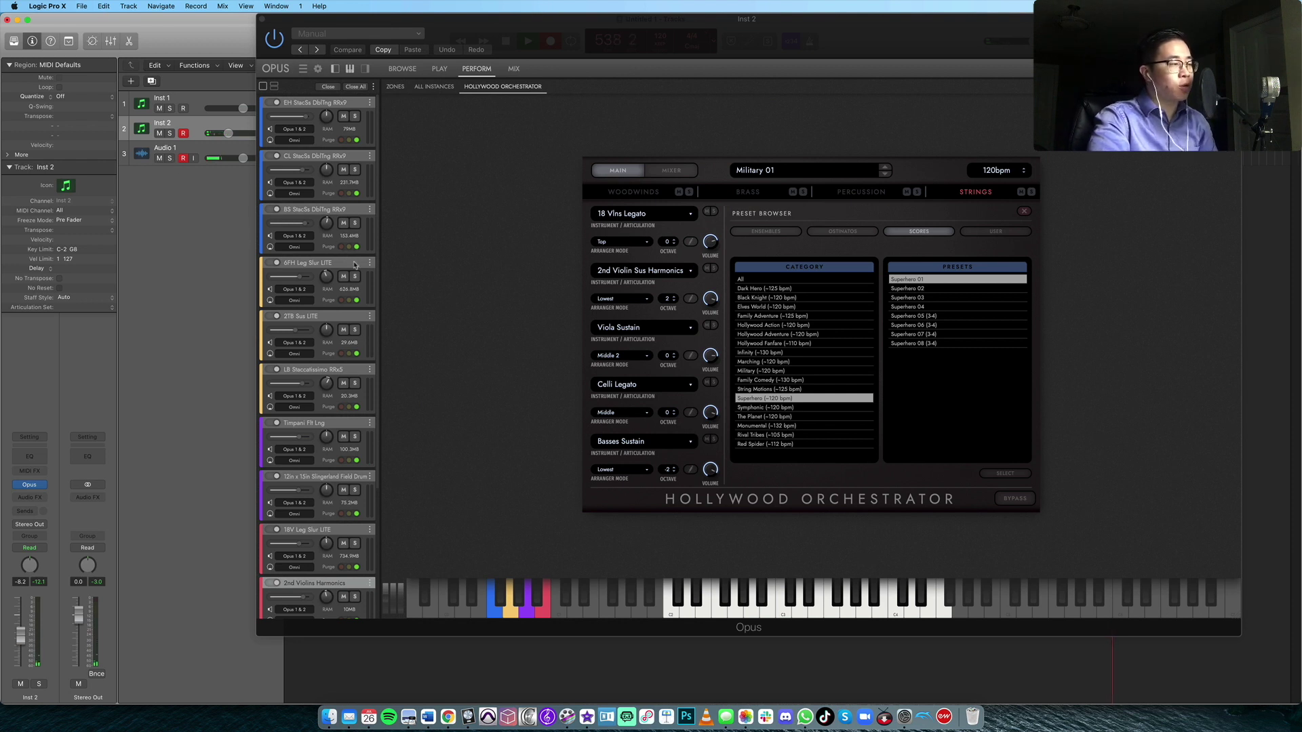
Step: Mute the 12in x 15in Slingerland Field Drum and raise its volume slider slightly
{"action": "scroll", "coordinate": [352, 261], "scroll_direction": "down", "scroll_amount": 5}
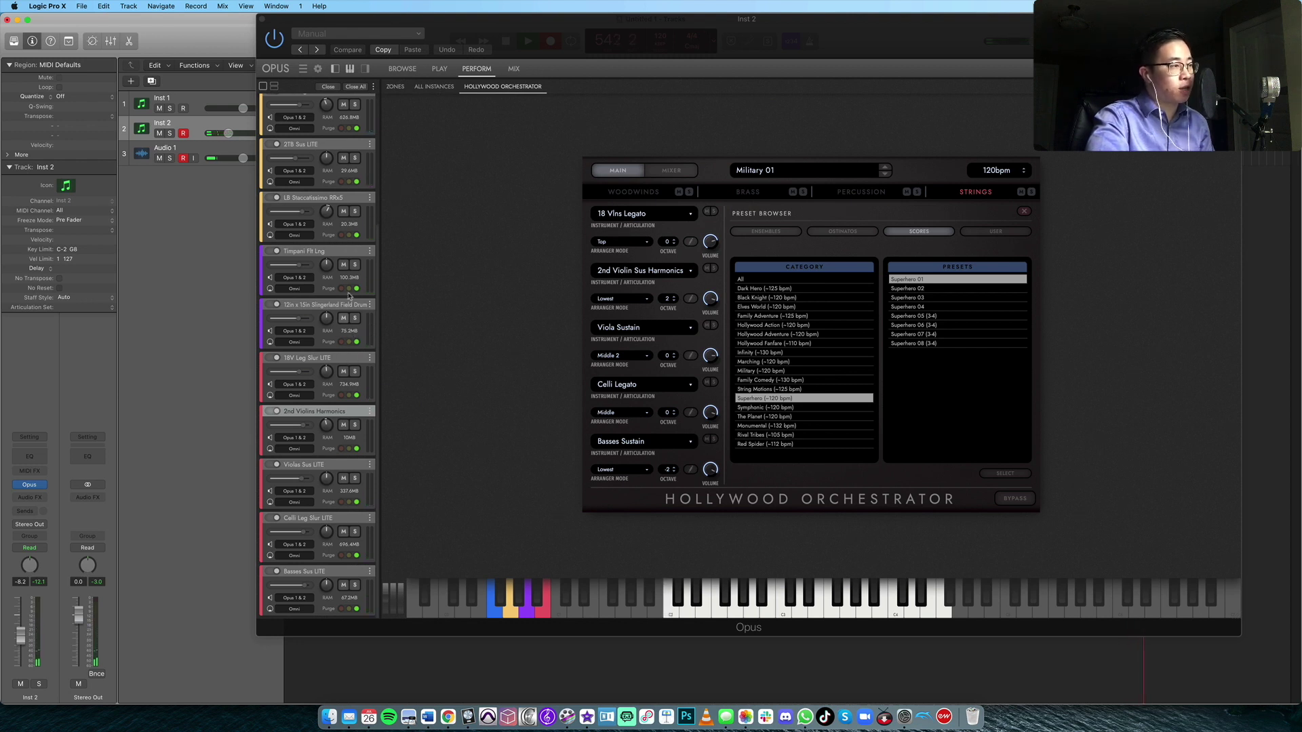
{"action": "left_click", "coordinate": [344, 318]}
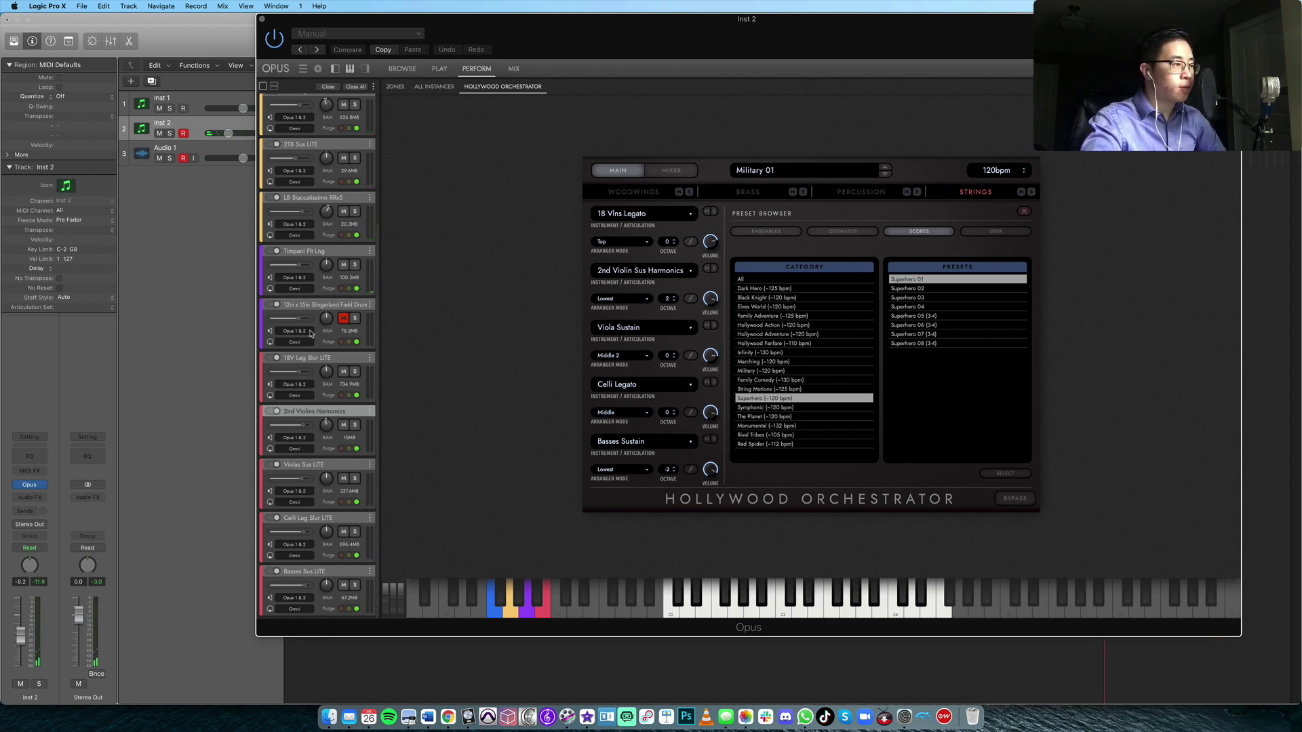
{"action": "left_click_drag", "start_coordinate": [298, 321], "coordinate": [301, 323]}
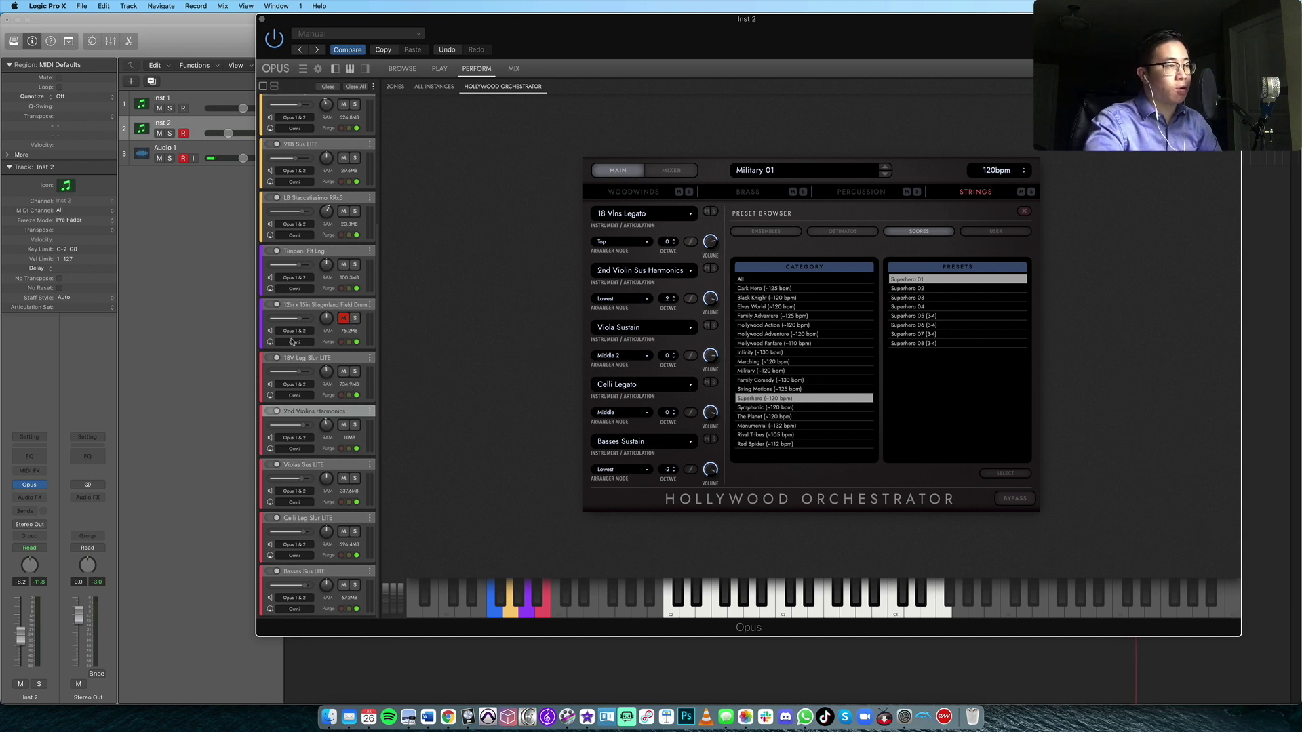
{"action": "scroll", "coordinate": [357, 317], "scroll_direction": "up", "scroll_amount": 5}
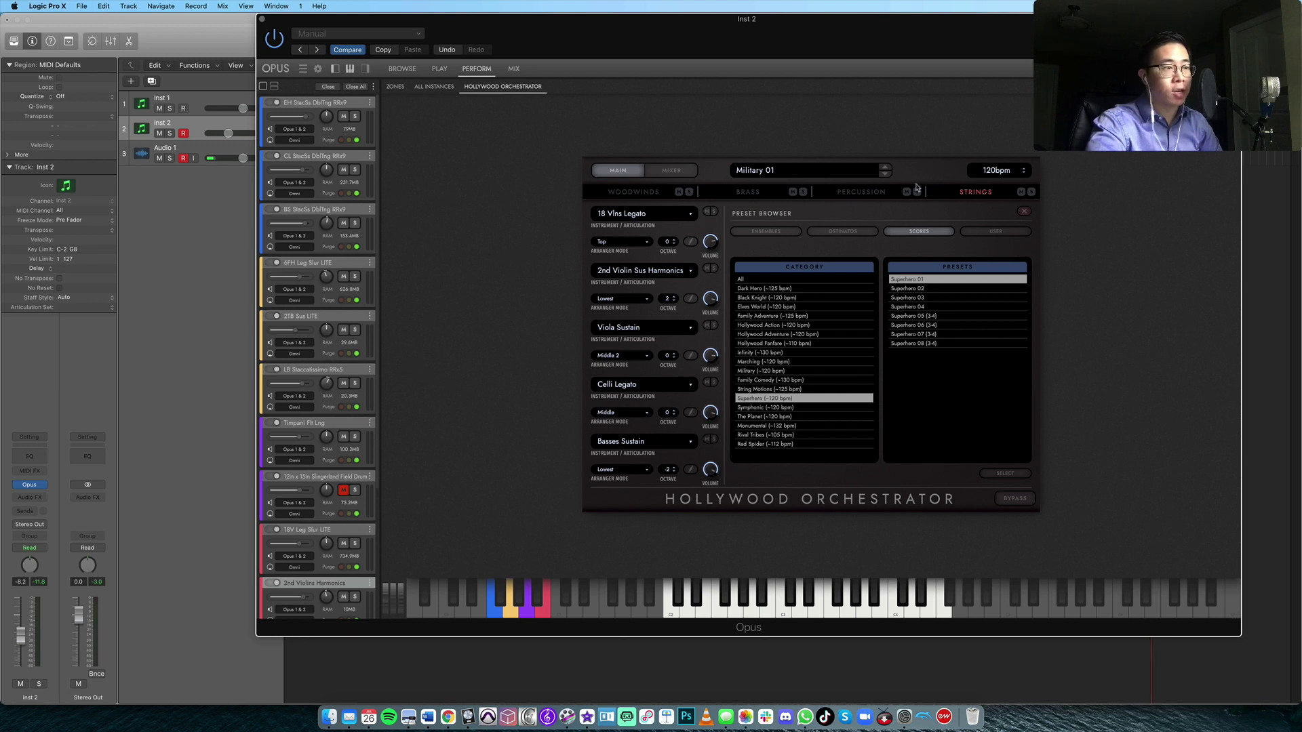
Step: Examine the instruments and arranger modes in Hollywood Orchestrator's woodwinds, percussion, brass and strings sections
{"action": "left_click_drag", "start_coordinate": [899, 39], "coordinate": [872, 38]}
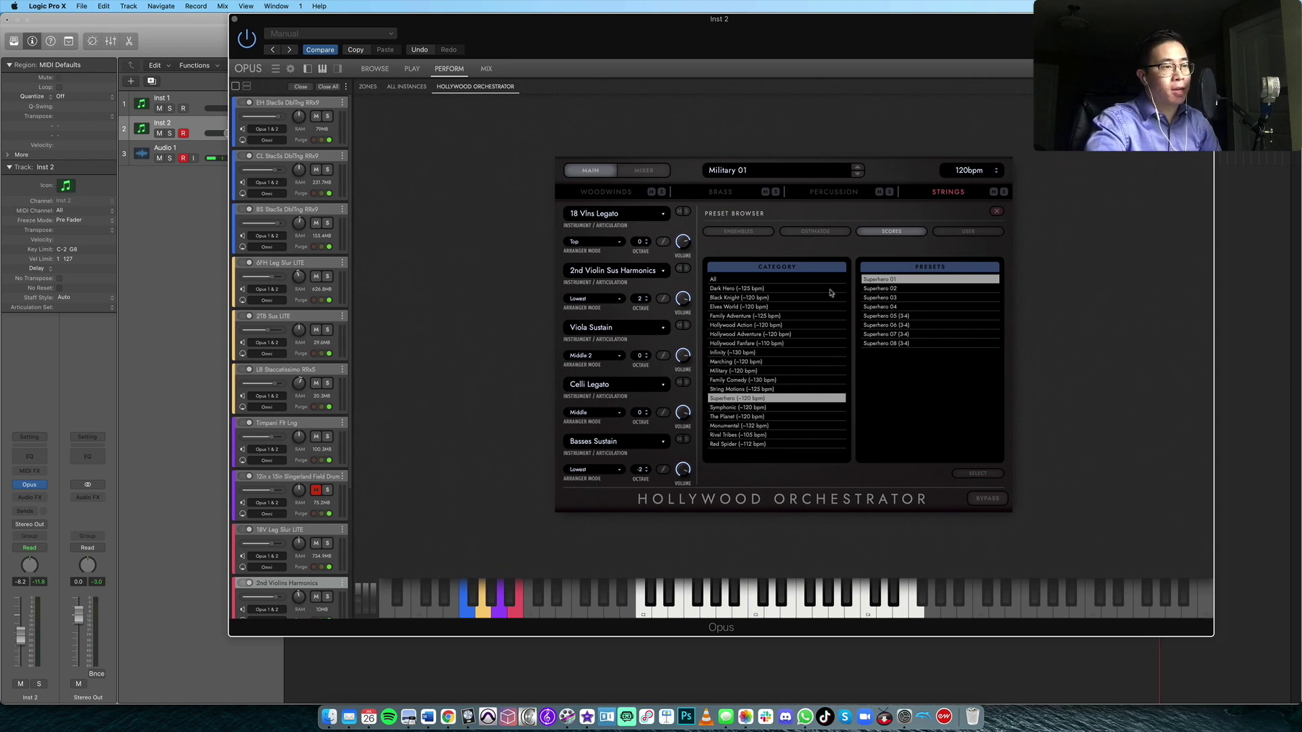
{"action": "left_click_drag", "start_coordinate": [767, 31], "coordinate": [720, 31]}
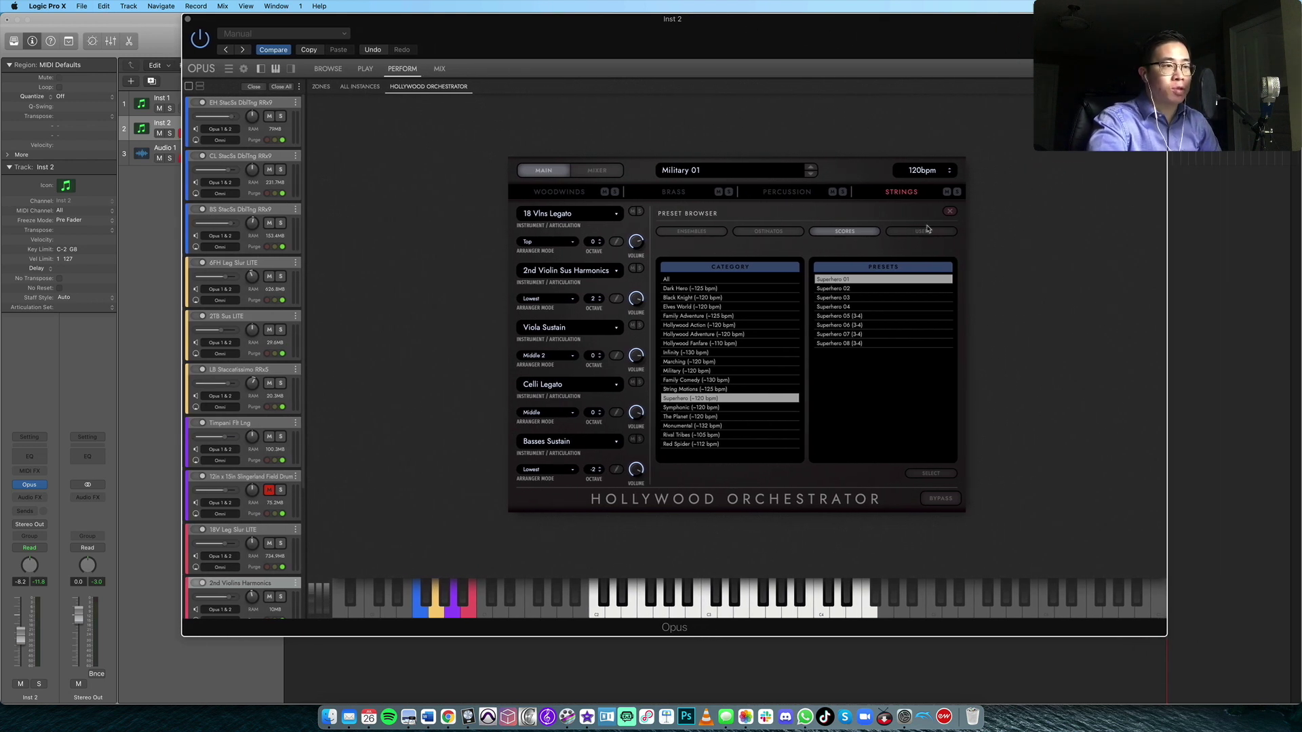
{"action": "left_click", "coordinate": [778, 192]}
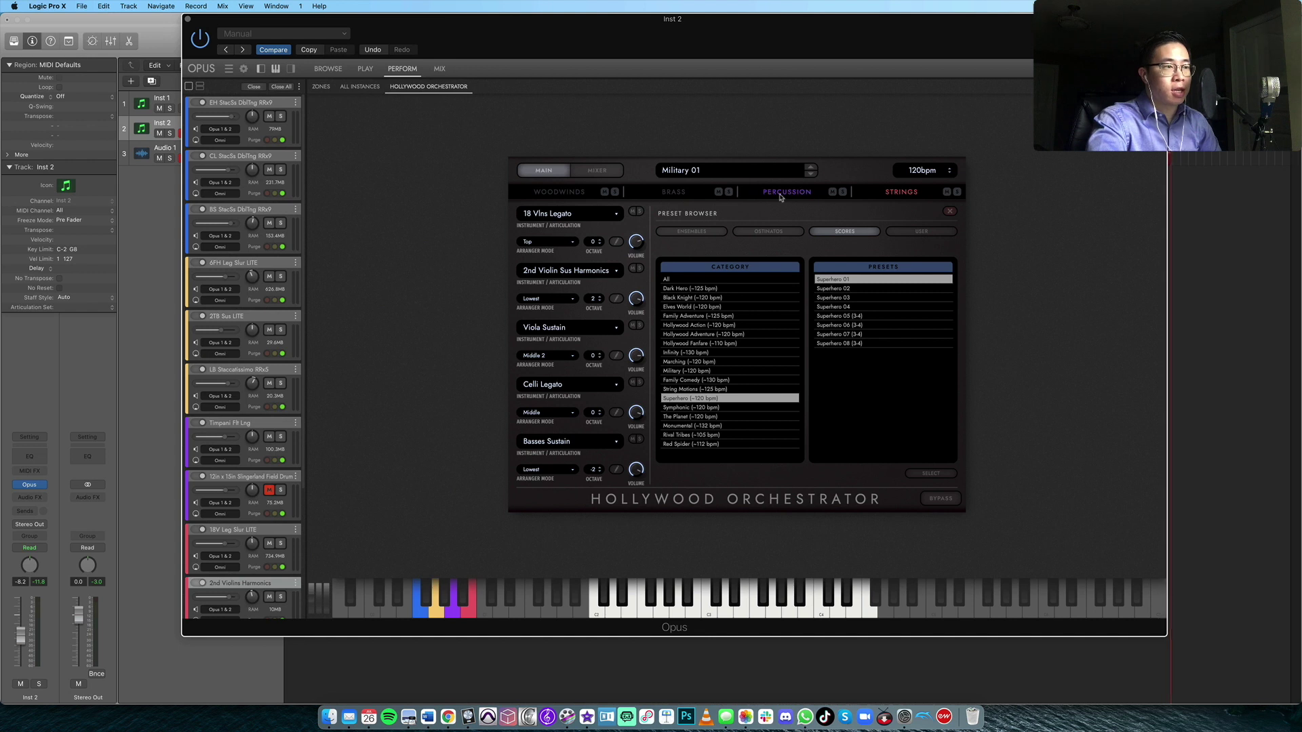
{"action": "left_click", "coordinate": [675, 192]}
{"action": "left_click", "coordinate": [555, 197]}
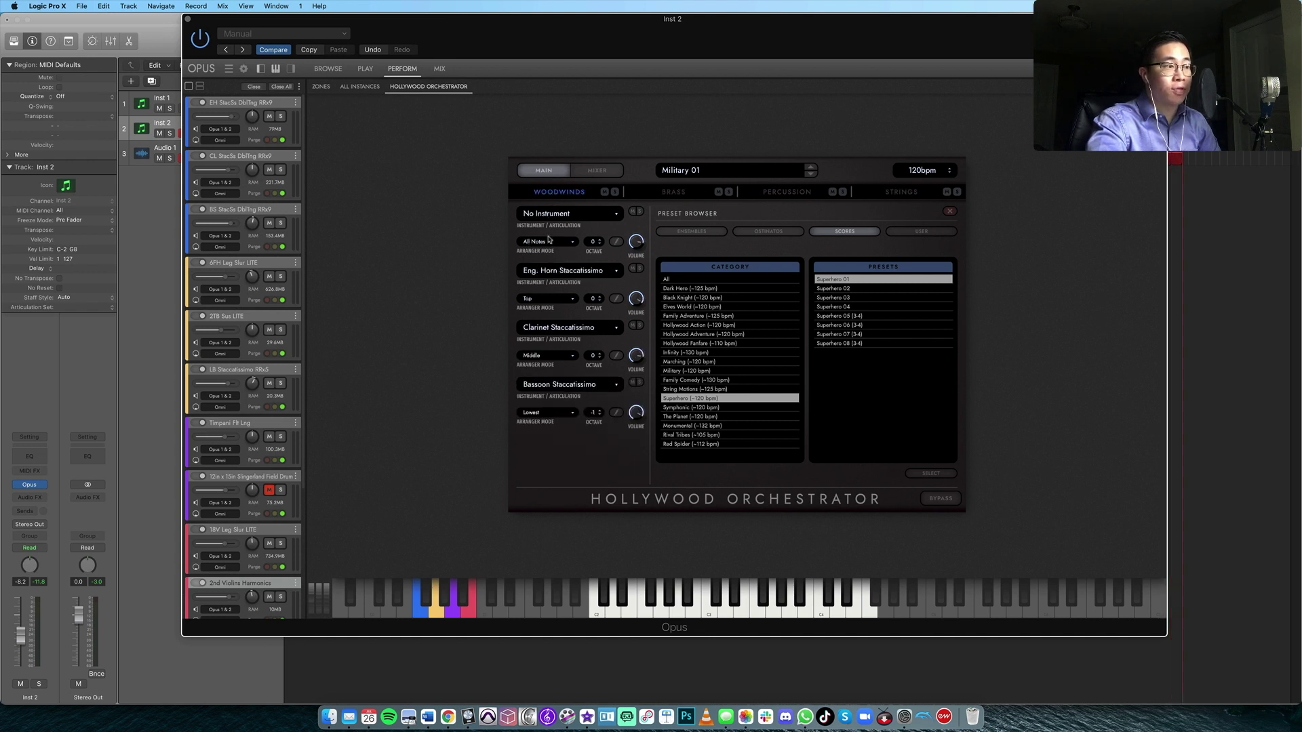
{"action": "left_click", "coordinate": [764, 191]}
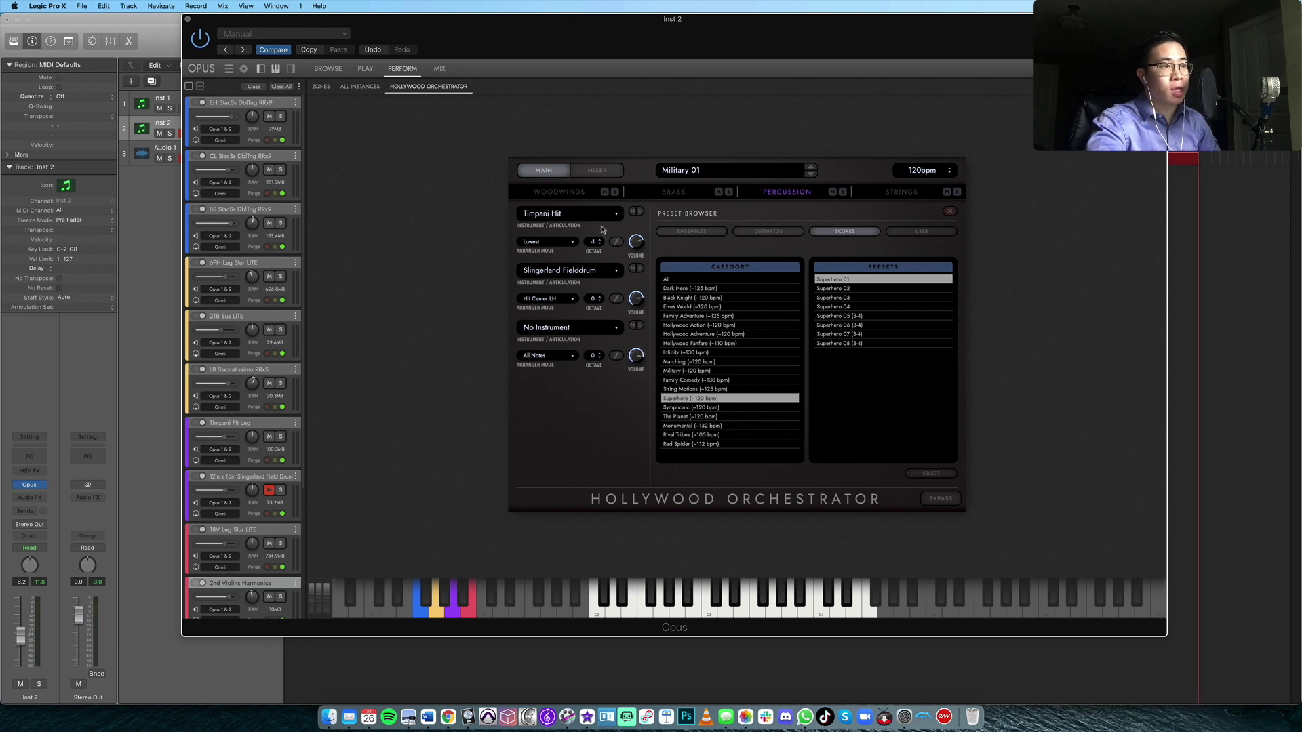
{"action": "left_click", "coordinate": [666, 194]}
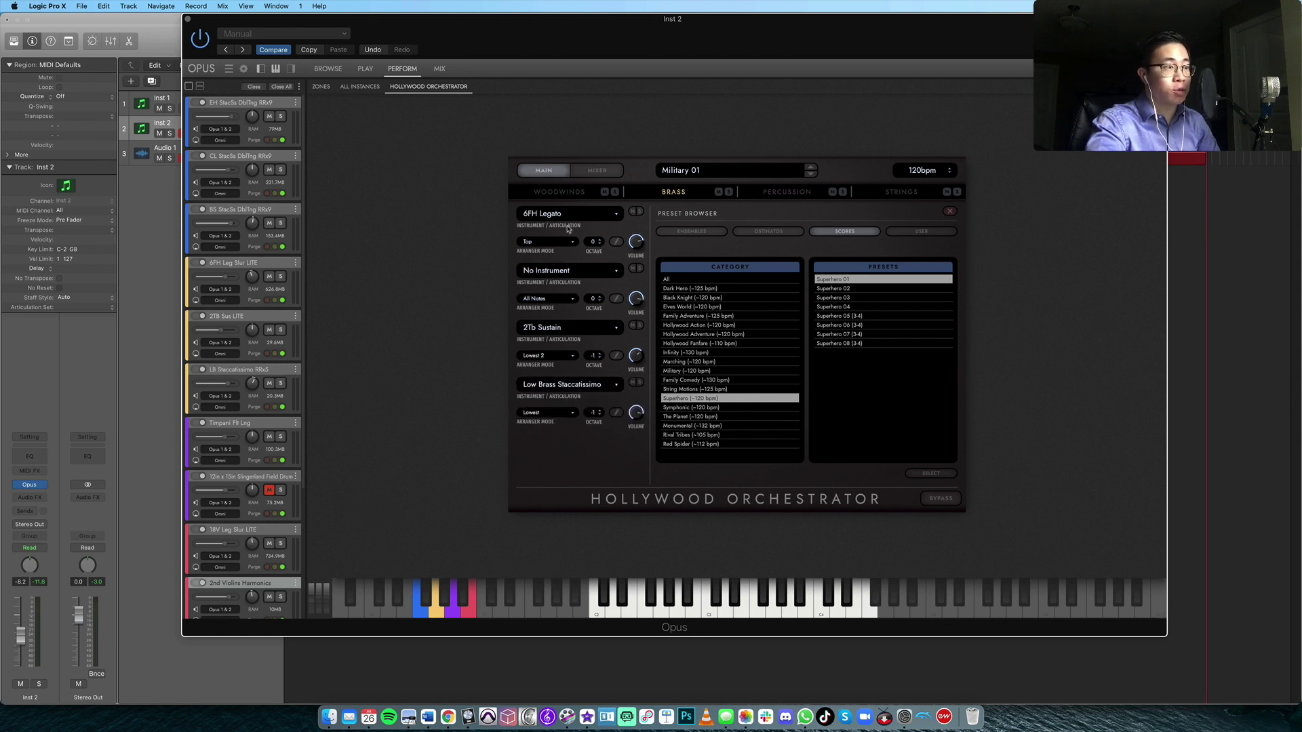
{"action": "left_click", "coordinate": [902, 192]}
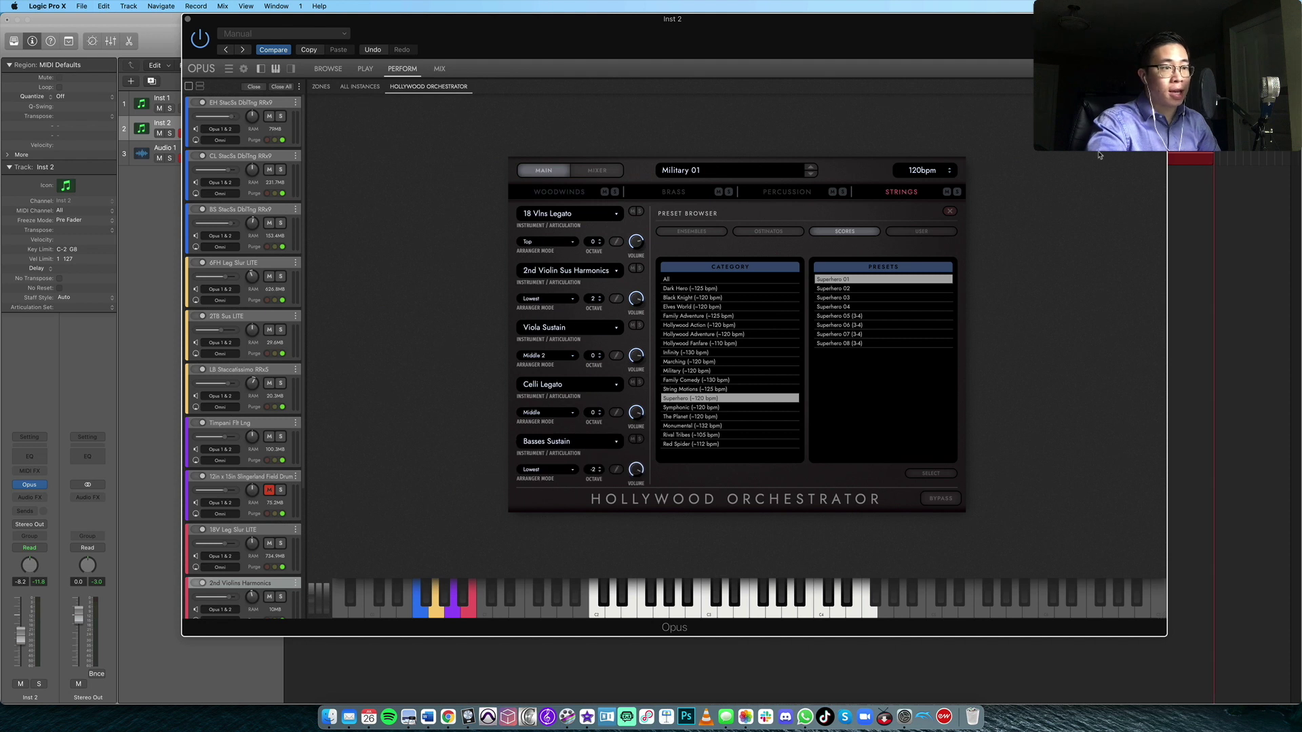
Step: Solo the strings section in Hollywood Orchestrator for an audition
{"action": "left_click", "coordinate": [956, 193]}
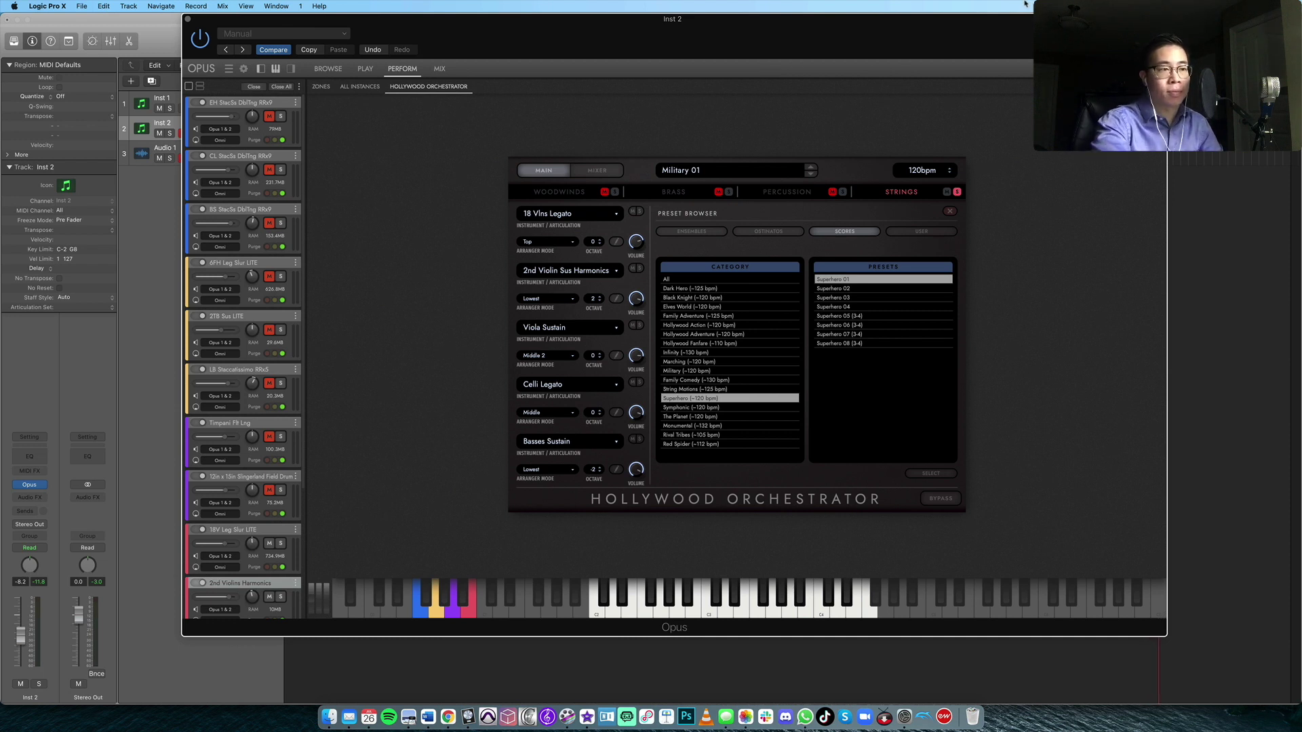
{"action": "left_click_drag", "start_coordinate": [717, 47], "coordinate": [794, 46]}
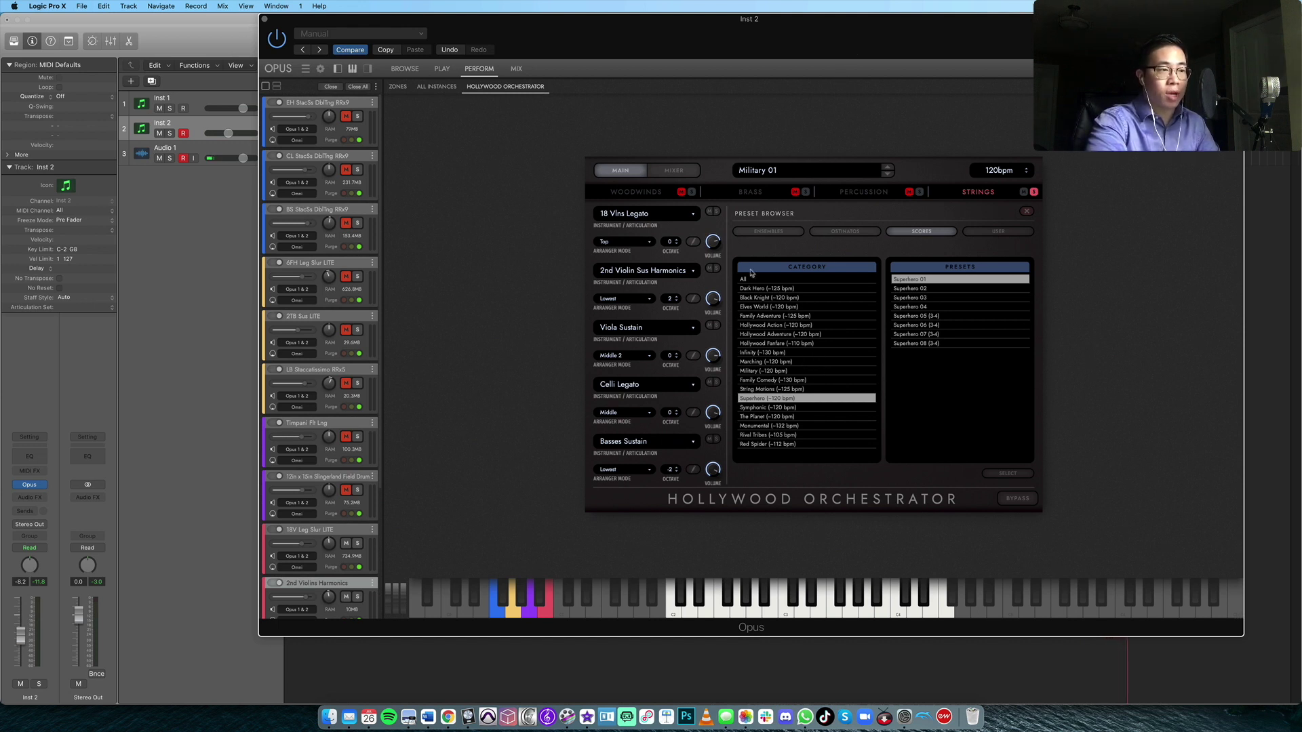
{"action": "left_click_drag", "start_coordinate": [956, 42], "coordinate": [899, 44]}
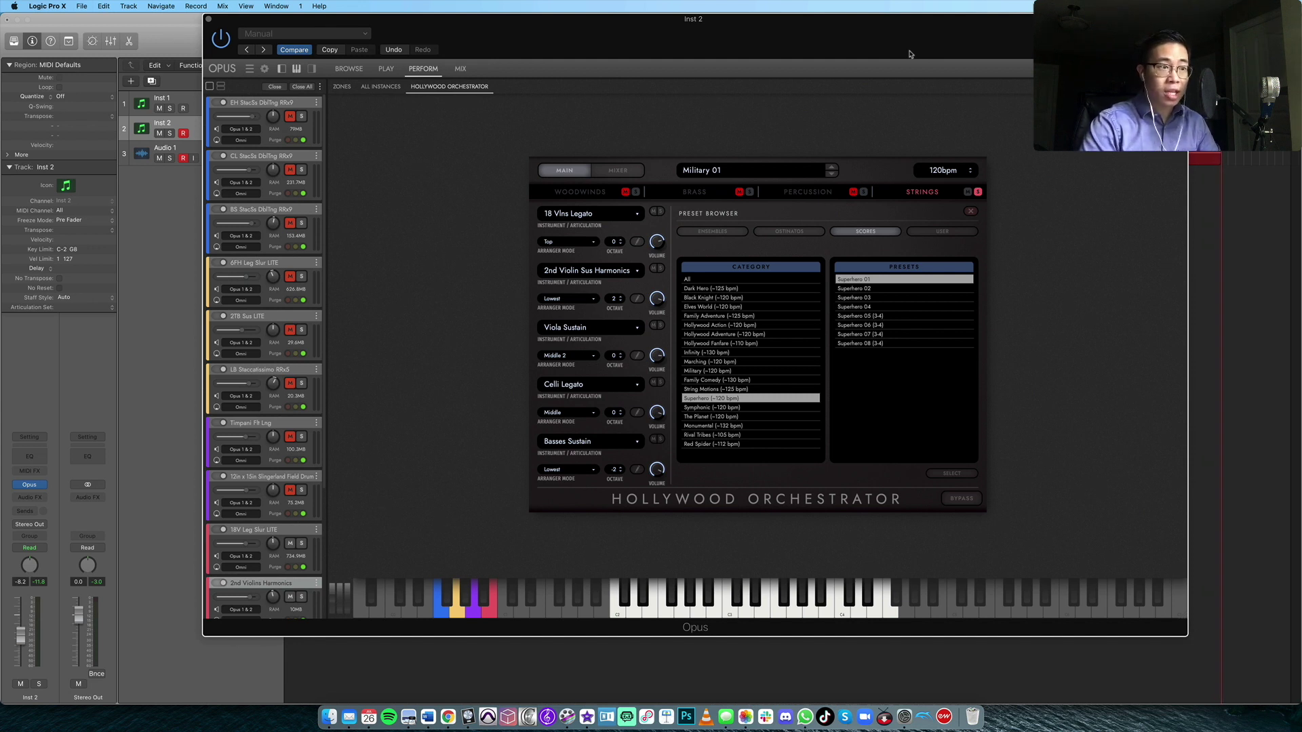
{"action": "key", "text": "space"}
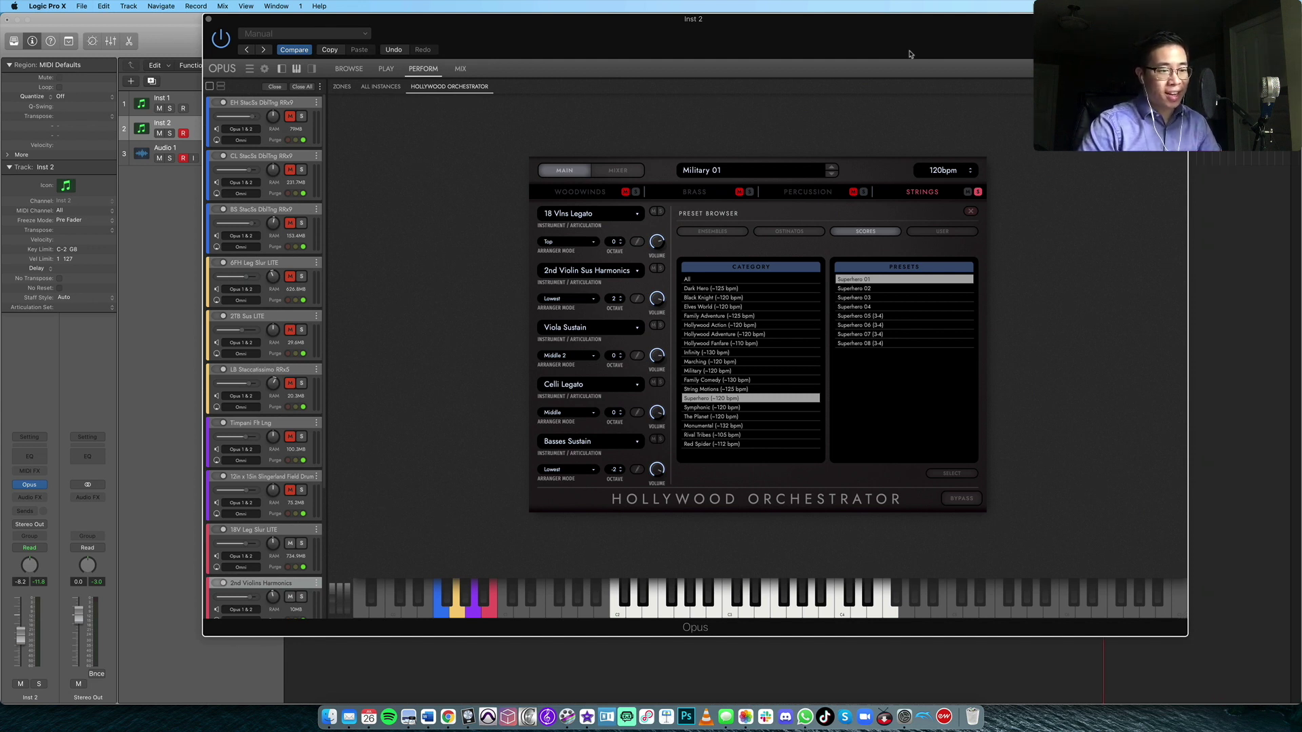